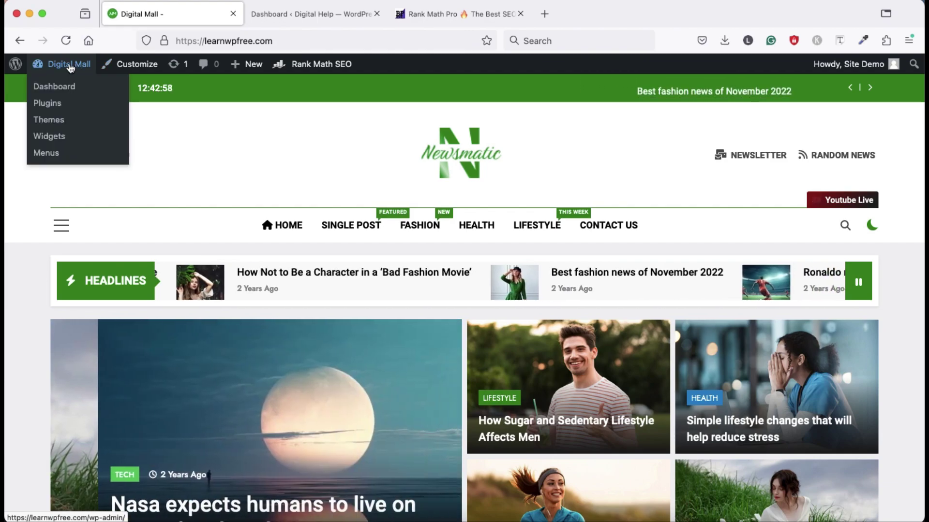
Step: Open the Digital Mall admin dashboard and compare the installed plugins on the Digital Mall and Digital Help sites
click(55, 87)
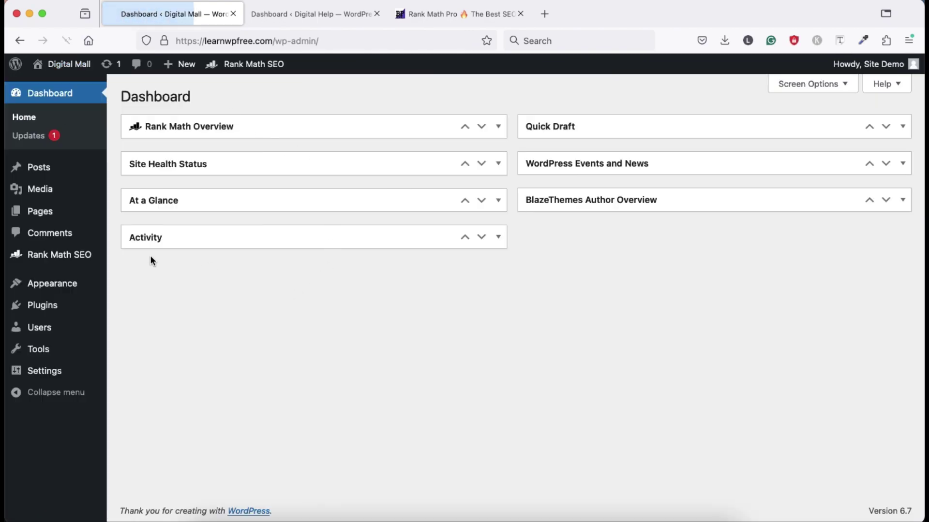
mouse_move(51, 257)
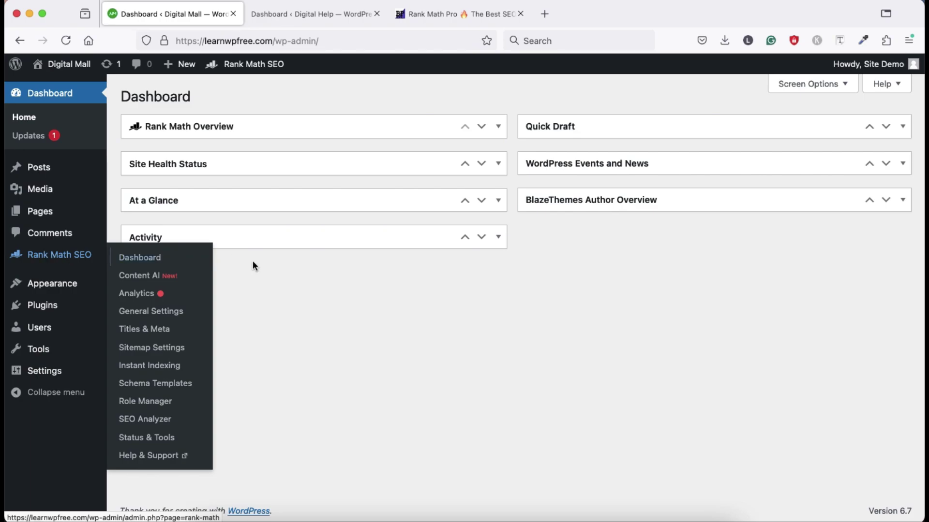
click(285, 12)
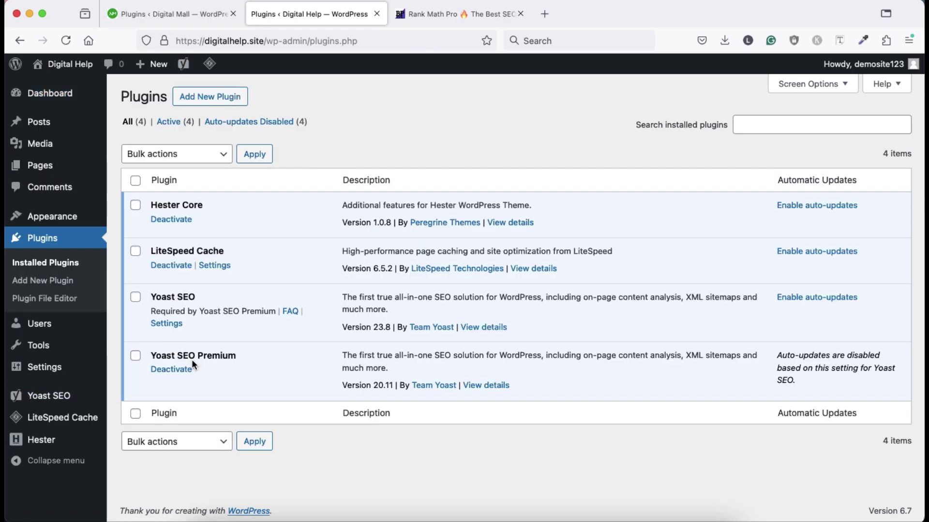
click(147, 22)
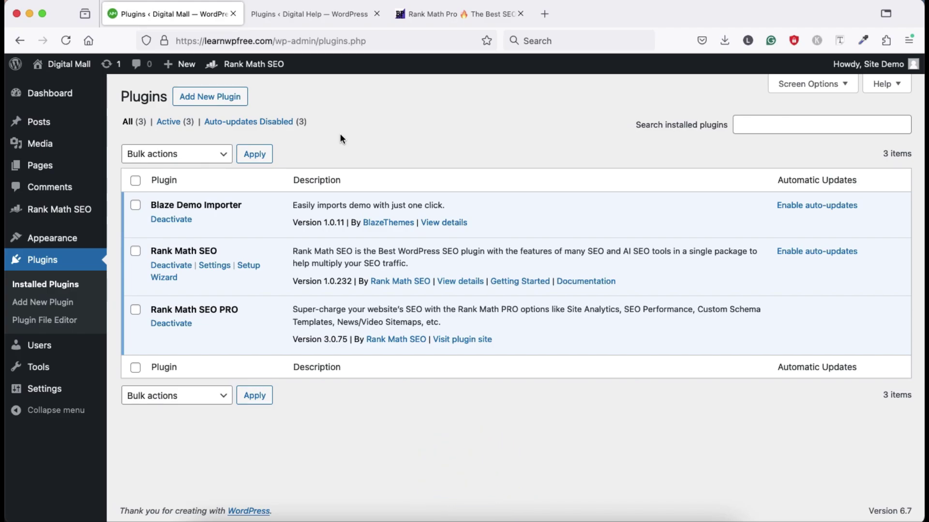
Step: Open the Rank Math SEO dashboard on the Digital Mall site and review its modules from Content AI through WooCommerce
mouse_move(58, 209)
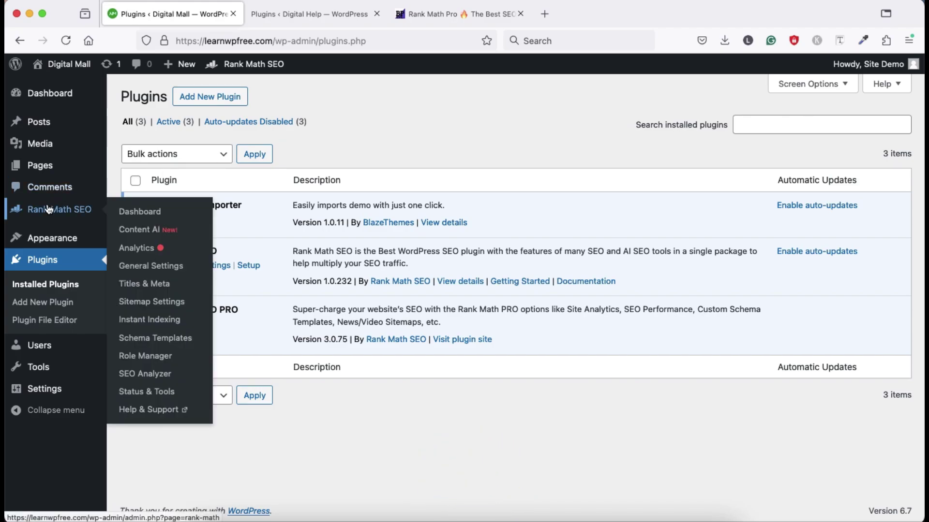
click(113, 212)
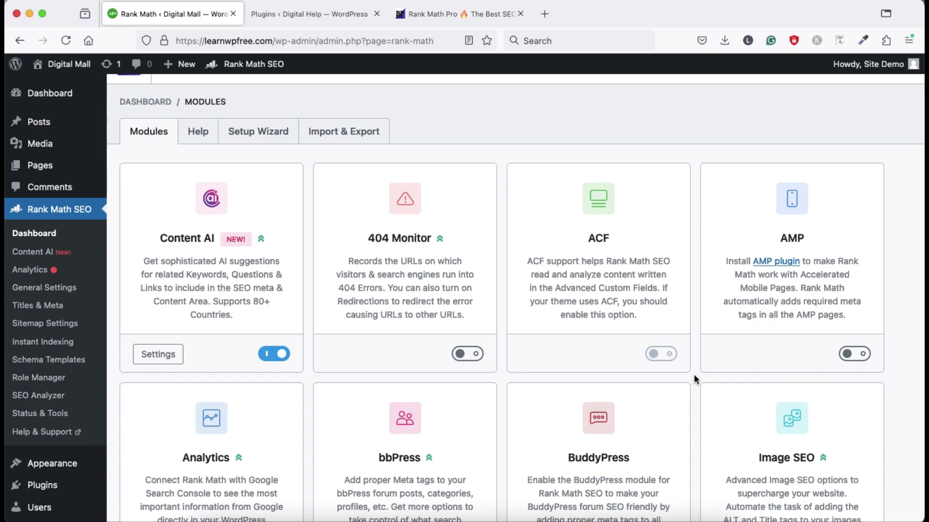
scroll(694, 374, down, 5)
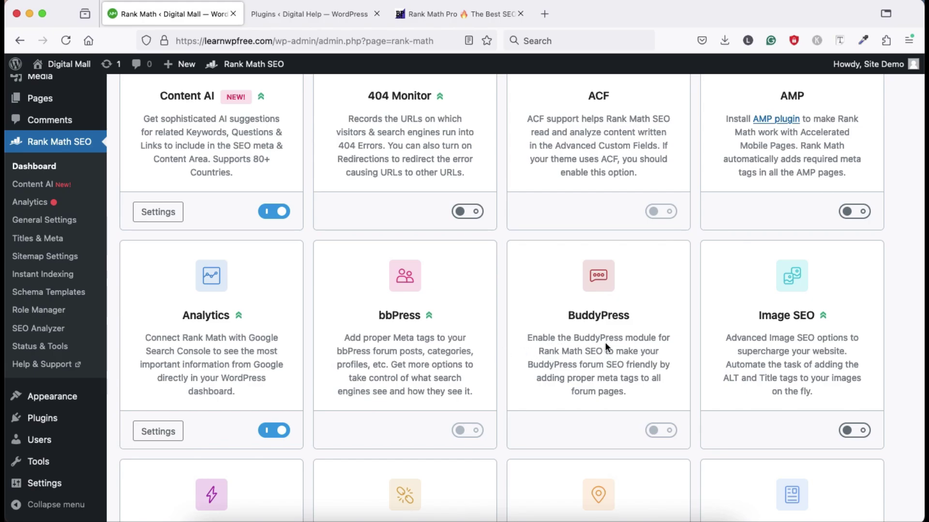
scroll(692, 384, down, 3)
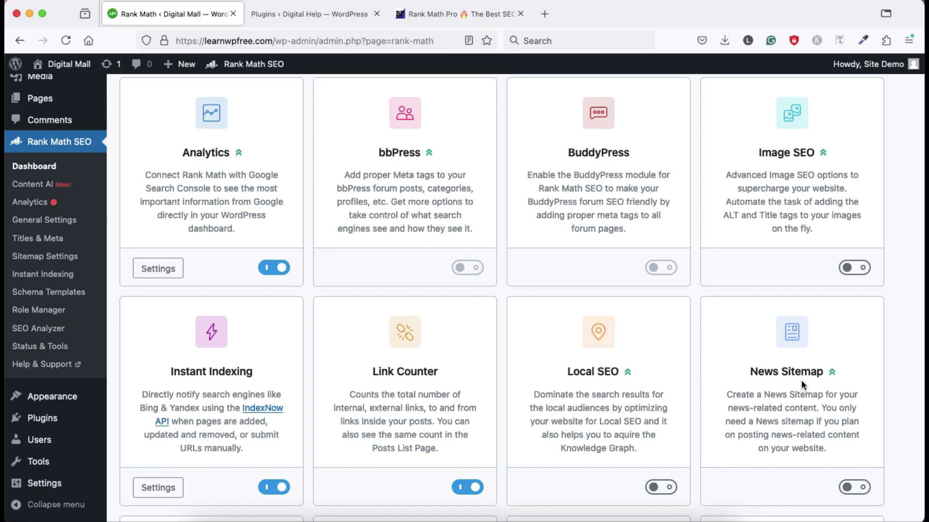
scroll(801, 380, down, 5)
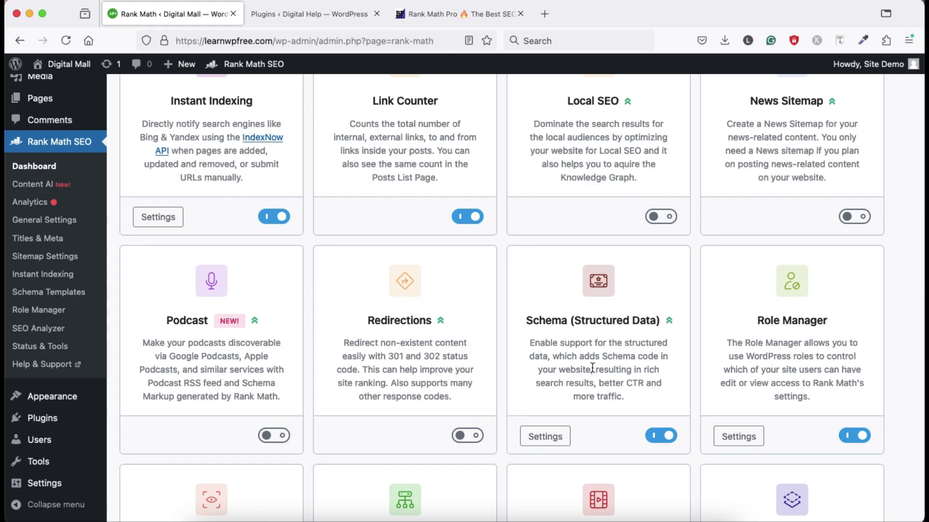
scroll(484, 349, down, 4)
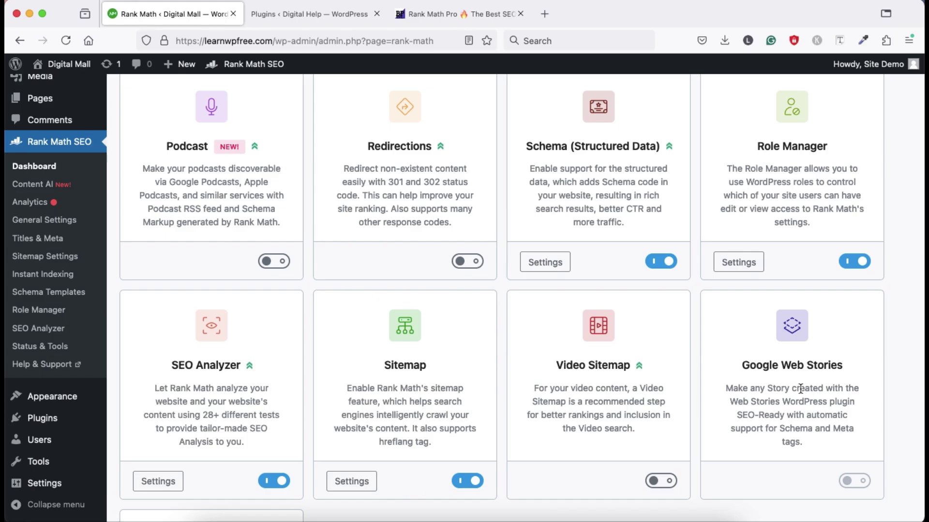
scroll(800, 389, down, 3)
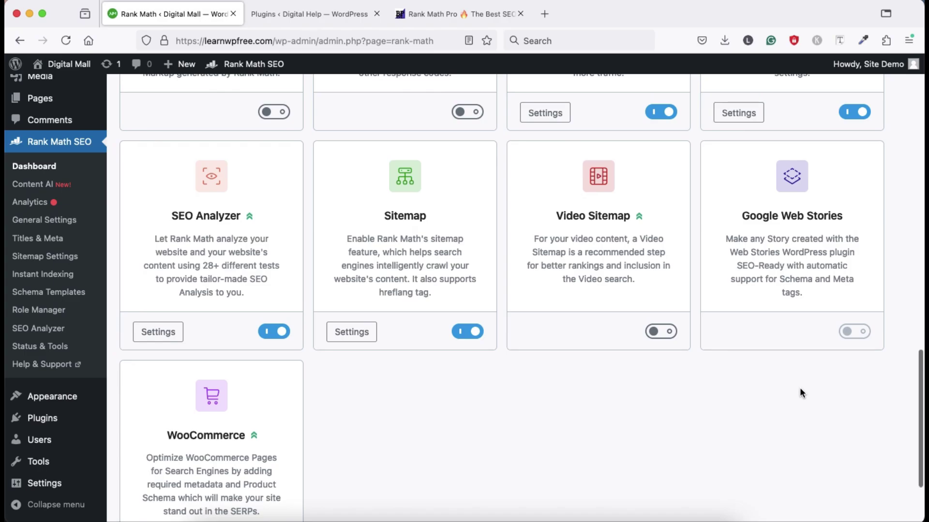
scroll(800, 388, down, 1)
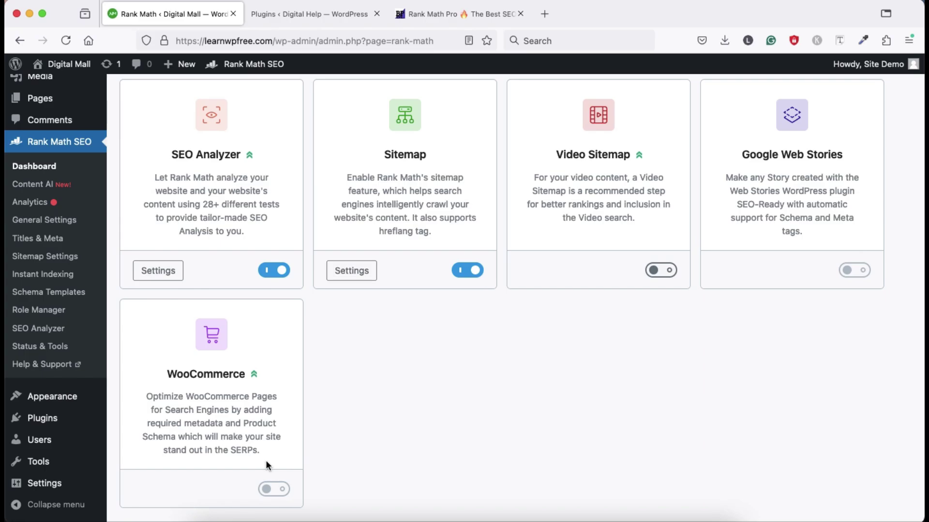
Step: Switch to the Digital Help site and open the Yoast SEO settings
click(290, 15)
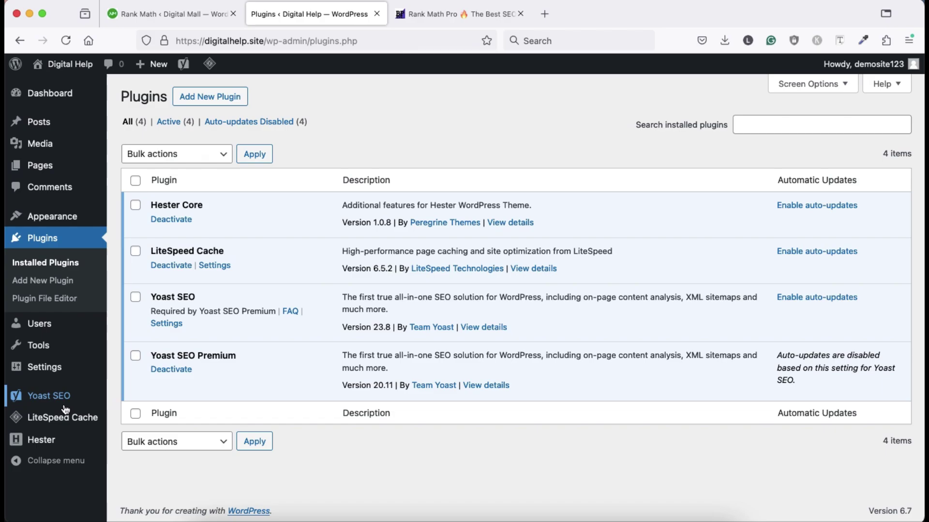
mouse_move(51, 398)
click(137, 318)
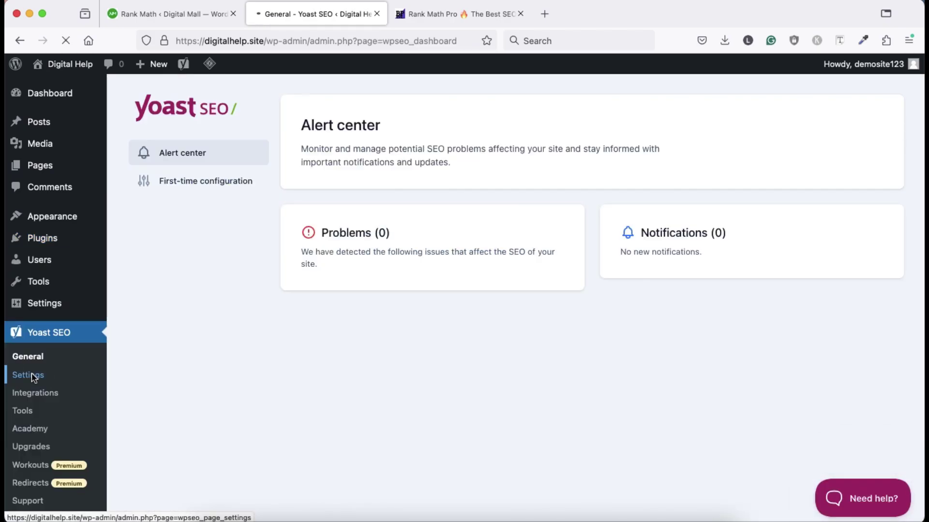
click(33, 375)
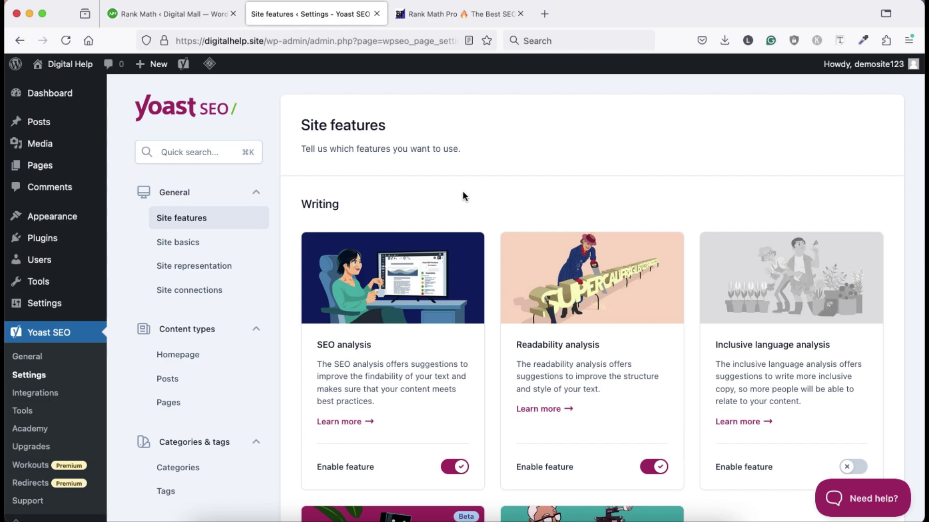
Step: Review the Yoast SEO site features, covering writing, site structure, social sharing, tools and APIs
scroll(504, 302, down, 3)
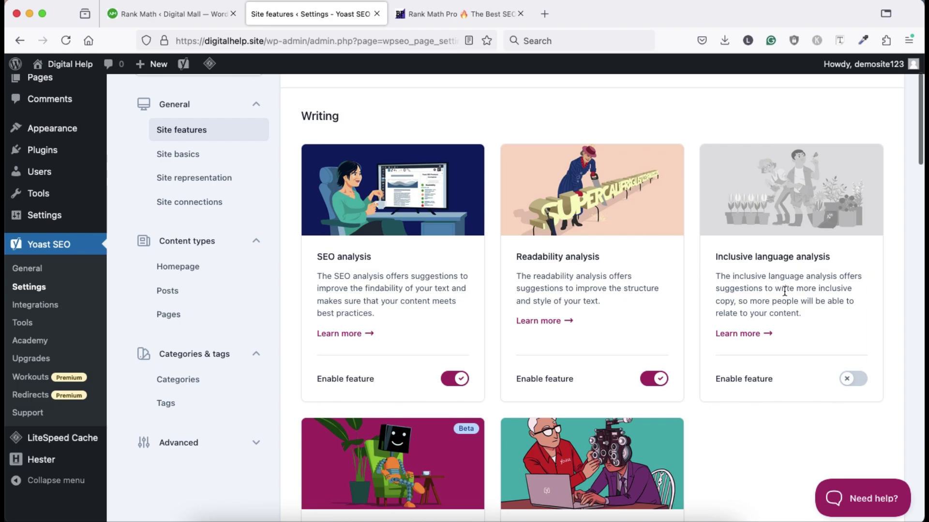
scroll(700, 325, down, 5)
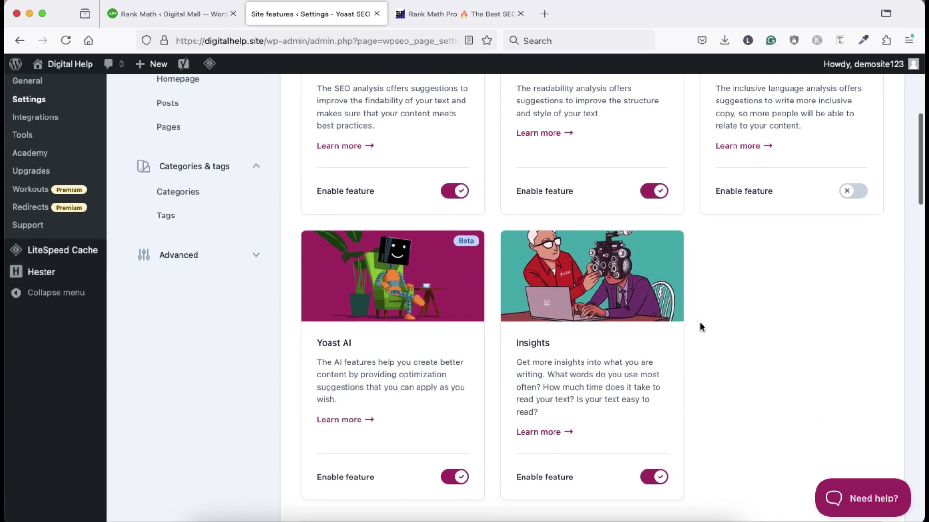
scroll(701, 327, down, 2)
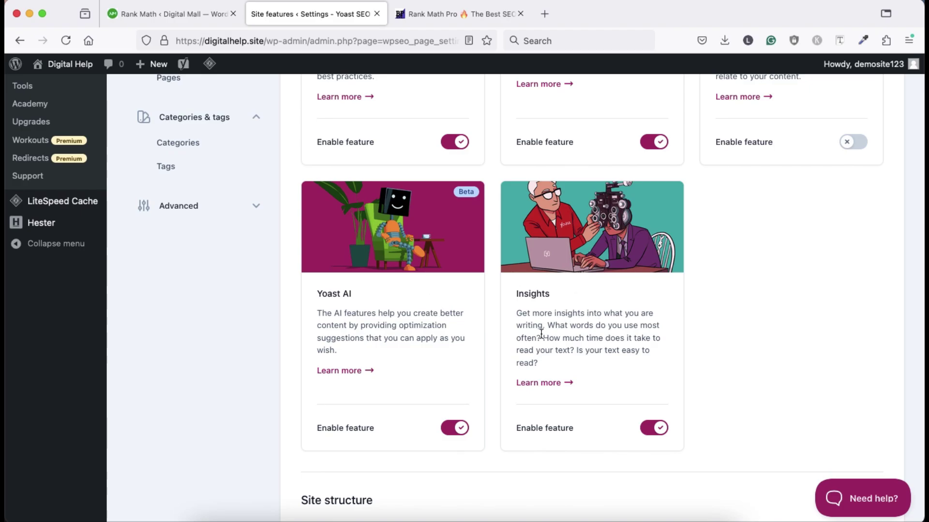
scroll(540, 338, down, 5)
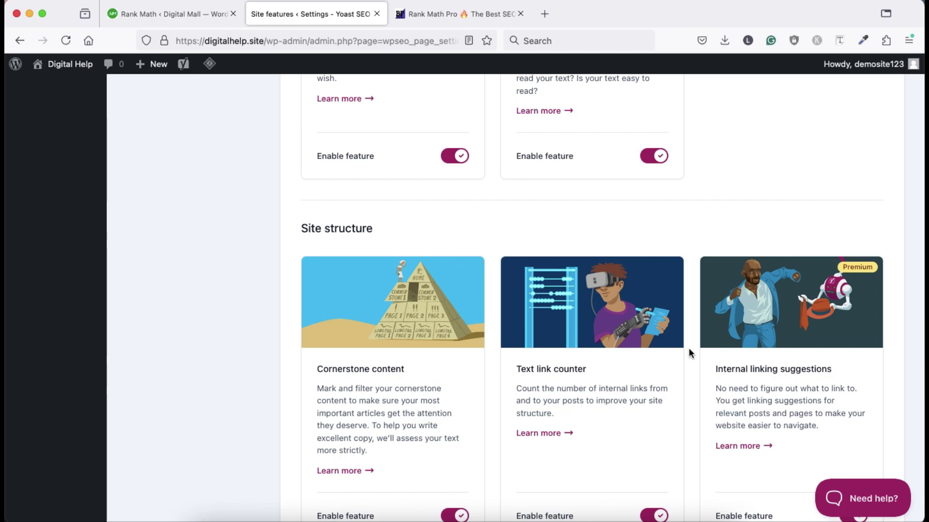
scroll(689, 349, down, 4)
scroll(688, 347, down, 3)
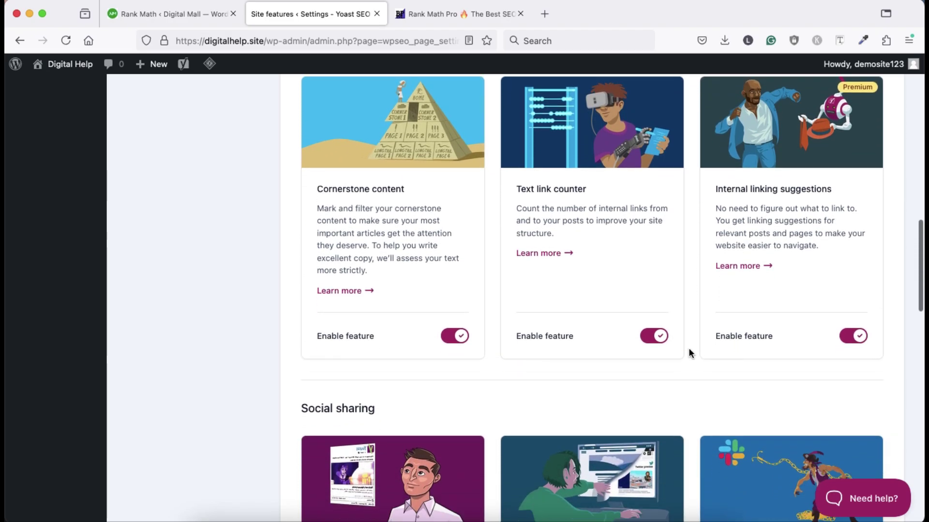
scroll(688, 348, down, 3)
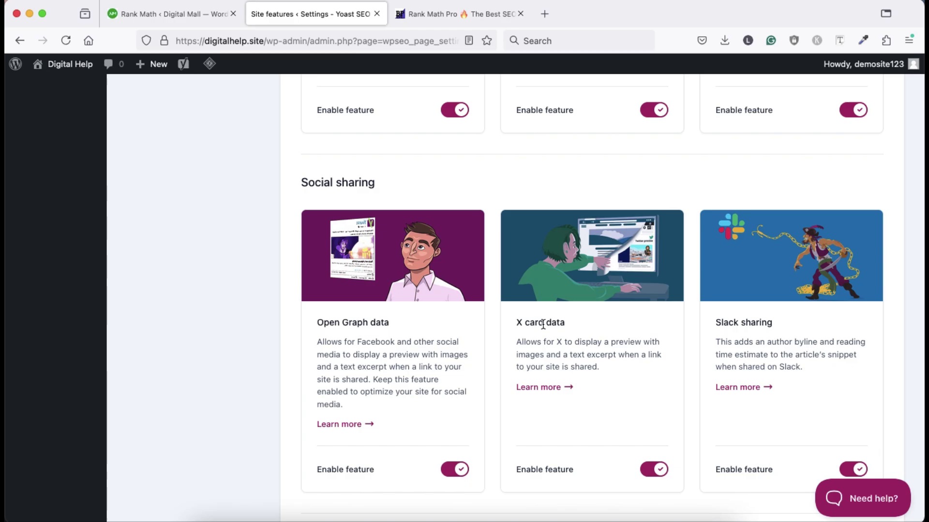
scroll(696, 353, down, 4)
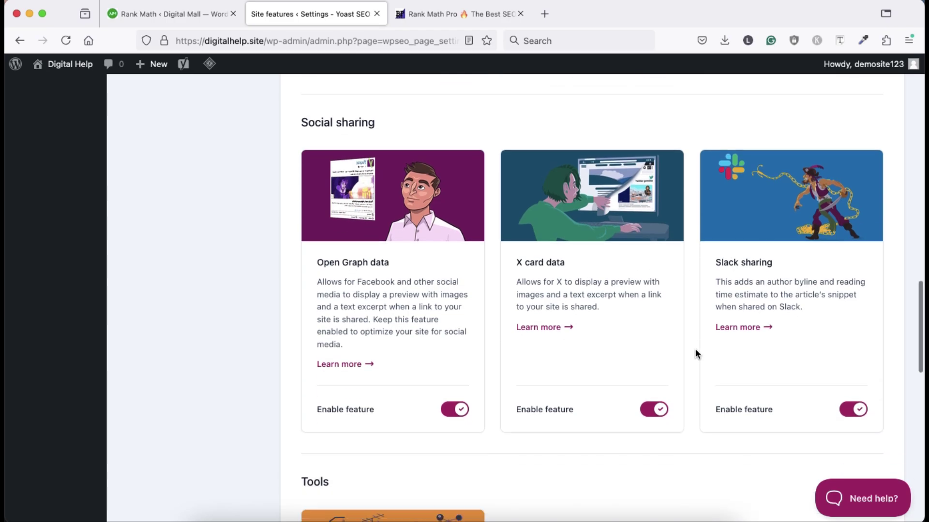
scroll(695, 352, down, 3)
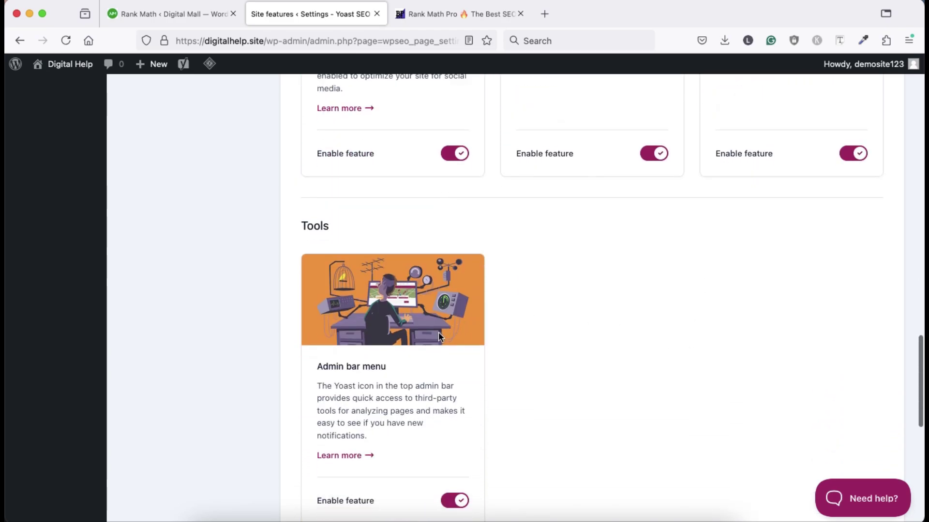
scroll(404, 417, down, 8)
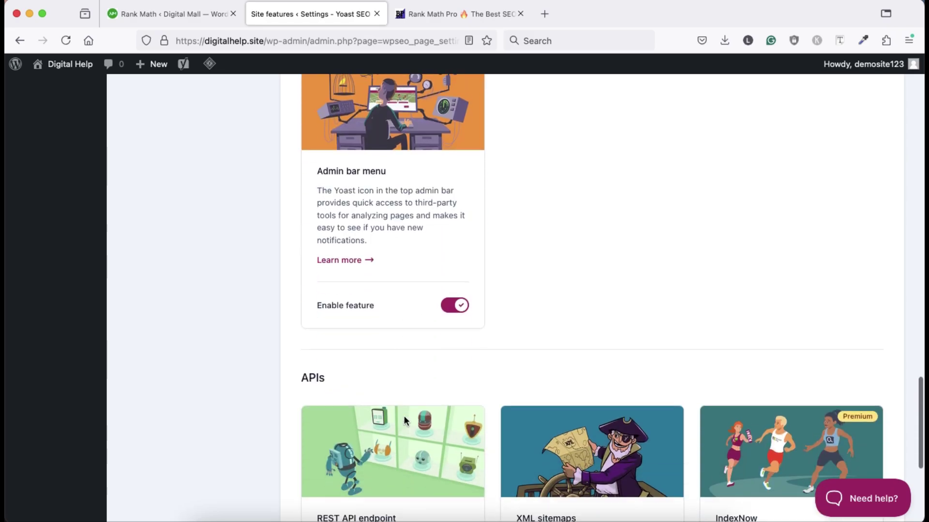
scroll(405, 416, down, 2)
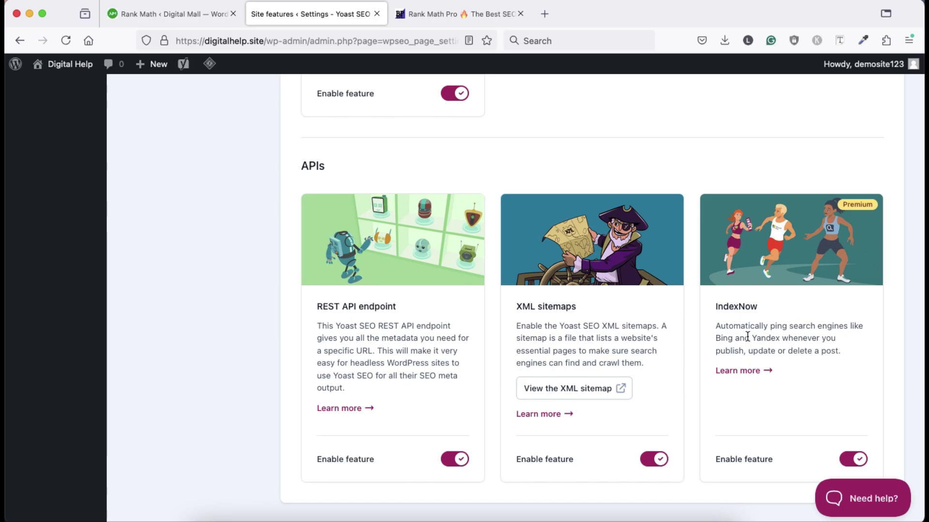
scroll(748, 336, down, 2)
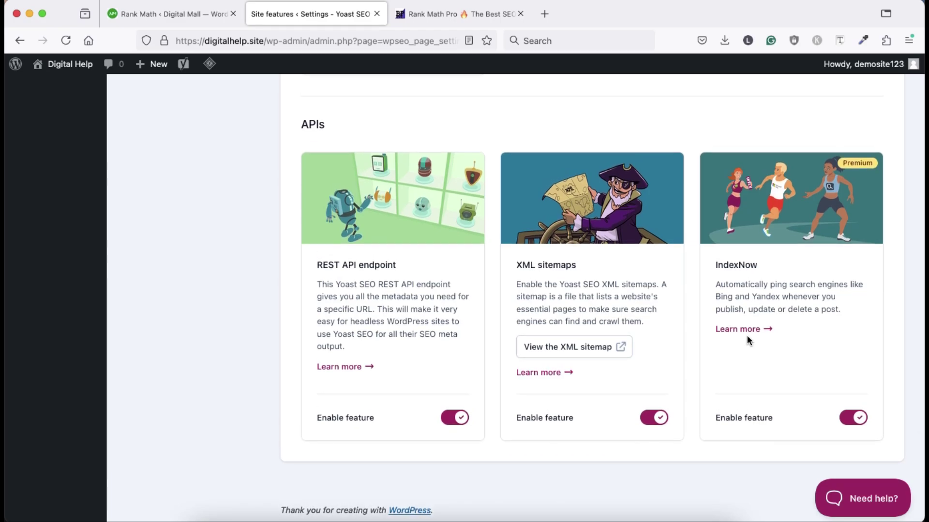
scroll(747, 336, up, 20)
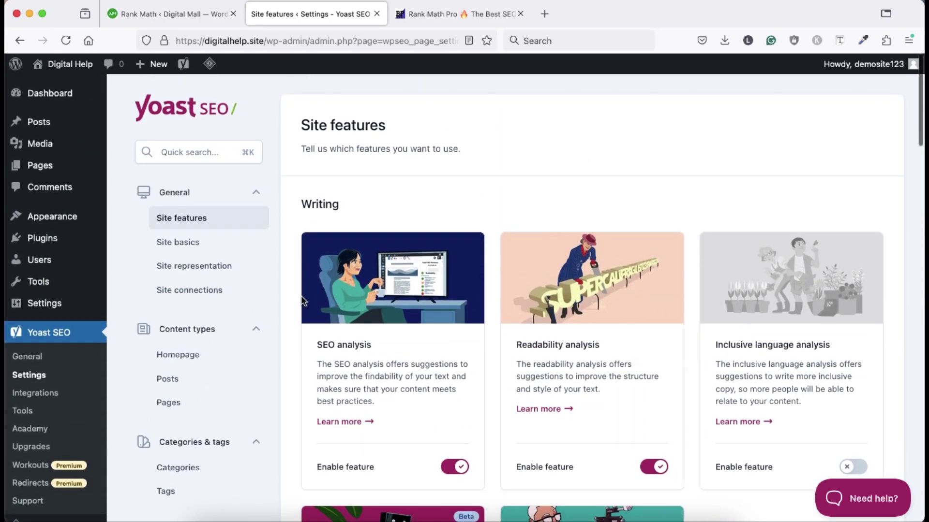
Step: View Yoast's general settings for site basics, site representation and site connections
click(178, 246)
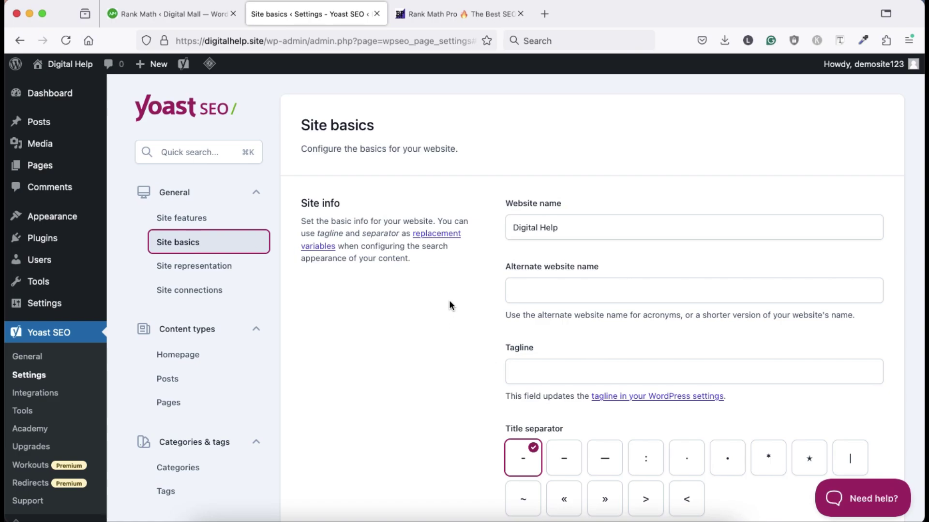
click(186, 269)
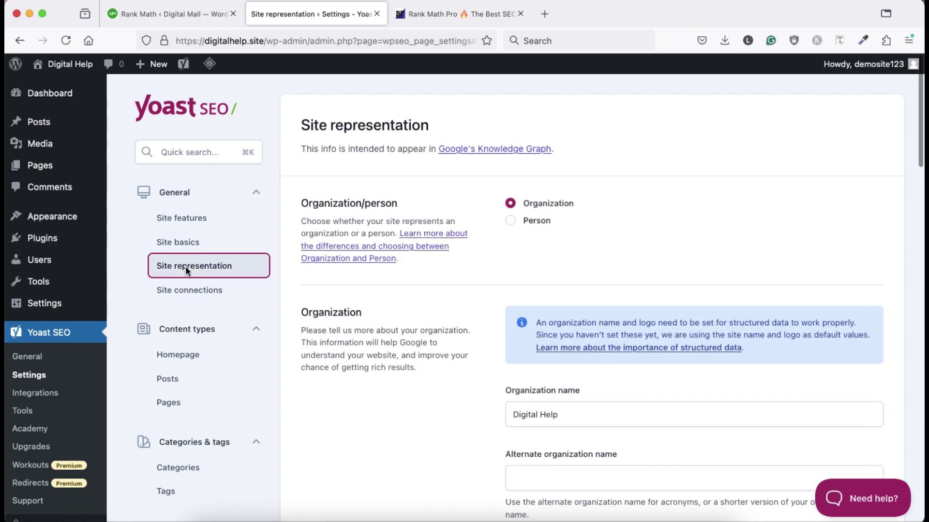
click(184, 292)
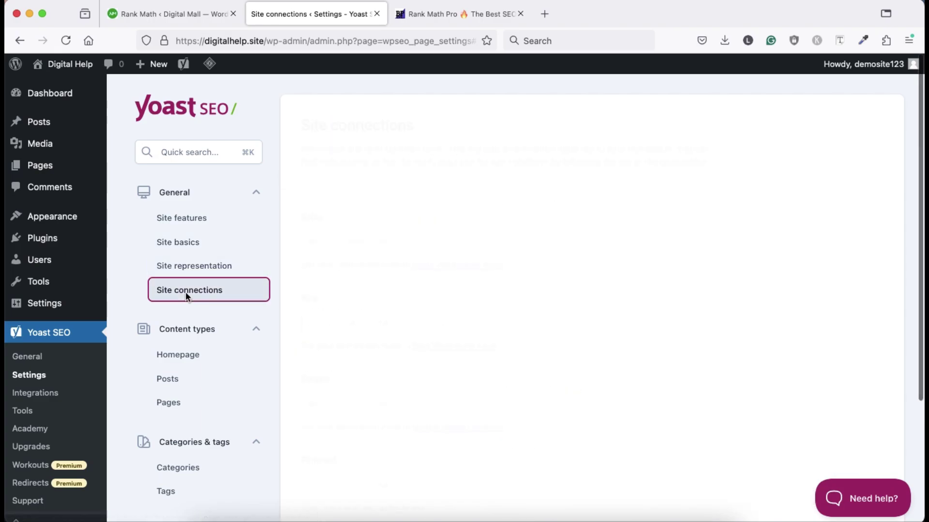
Step: Examine Yoast's search and social media appearance settings for the homepage and for posts
click(185, 356)
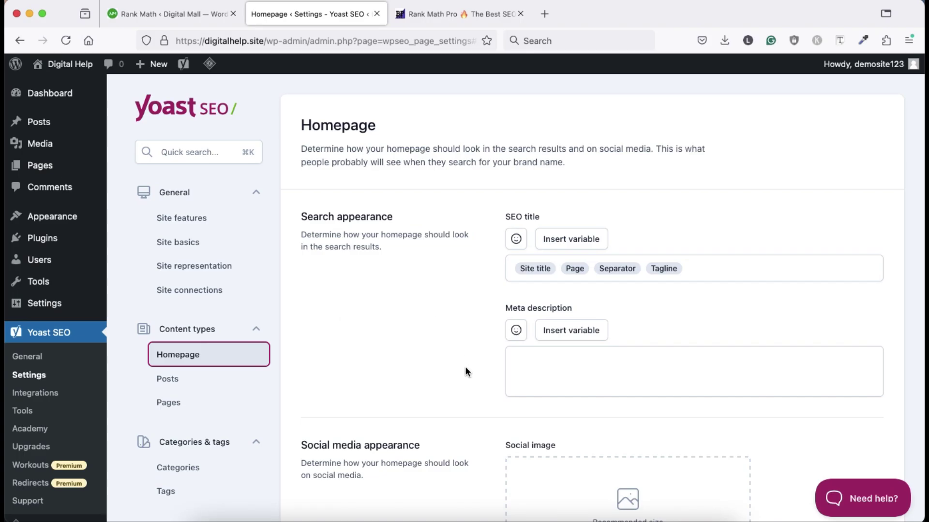
scroll(465, 368, down, 2)
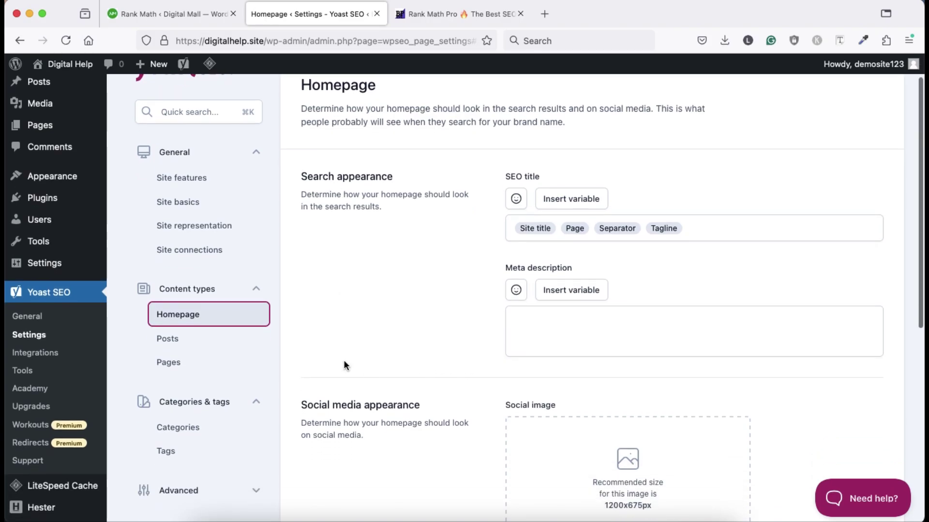
click(184, 344)
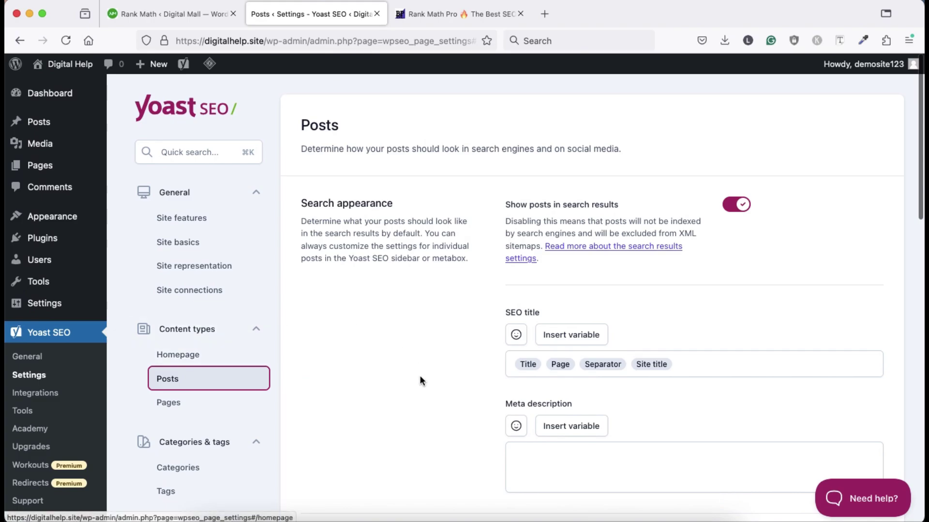
scroll(435, 411, down, 4)
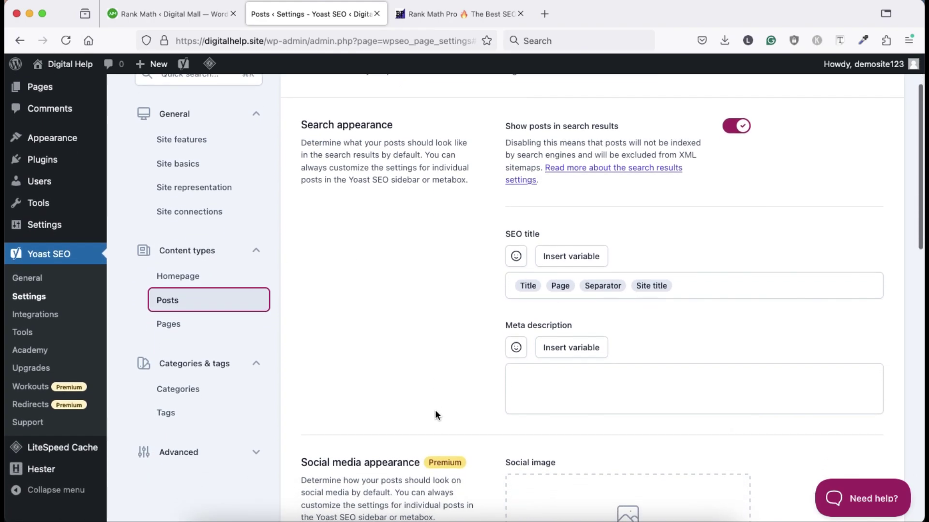
scroll(435, 410, down, 3)
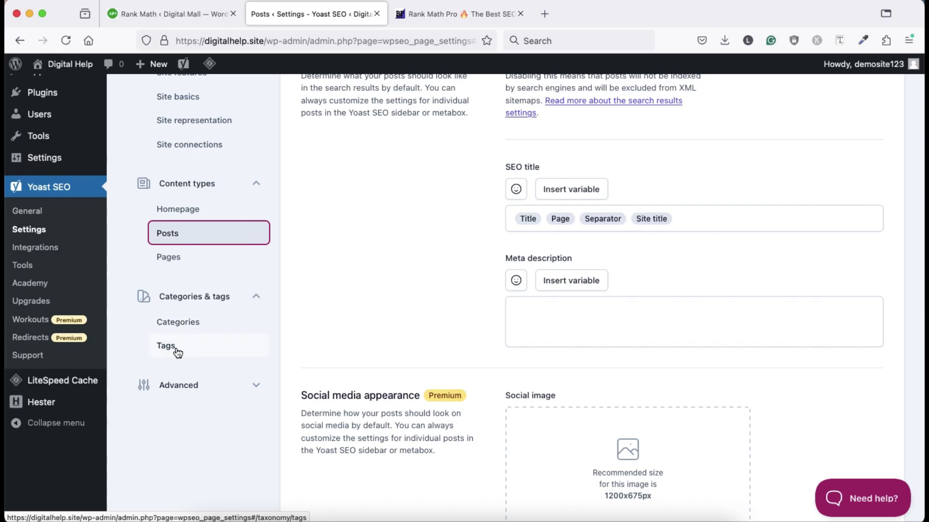
Step: Expand Yoast's advanced settings and look over the options from crawl optimization to RSS
click(231, 390)
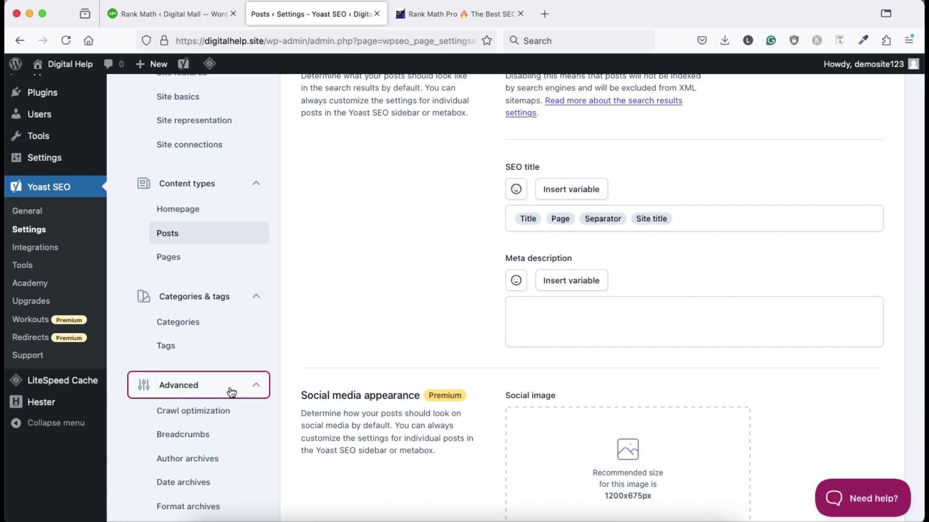
scroll(231, 390, down, 4)
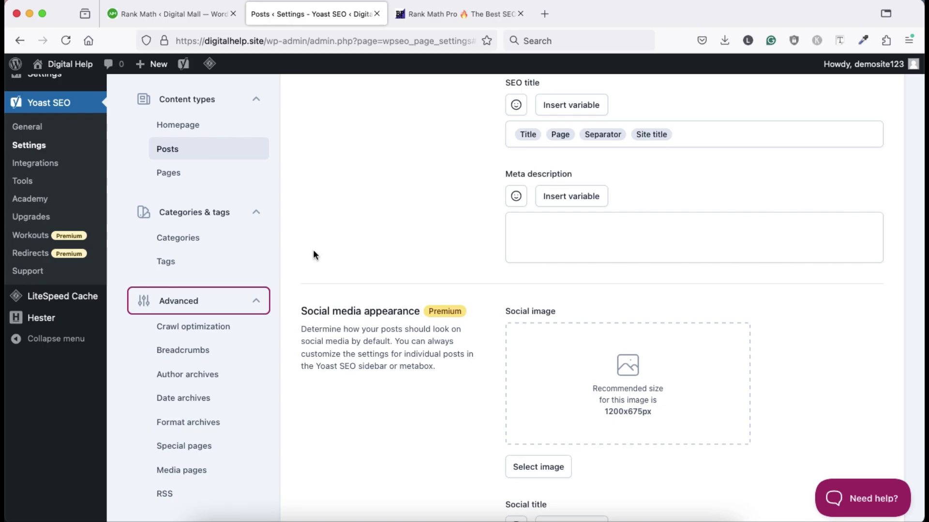
Step: Open Yoast's integrations page and review the recommended, Schema API and plugin integrations
click(39, 164)
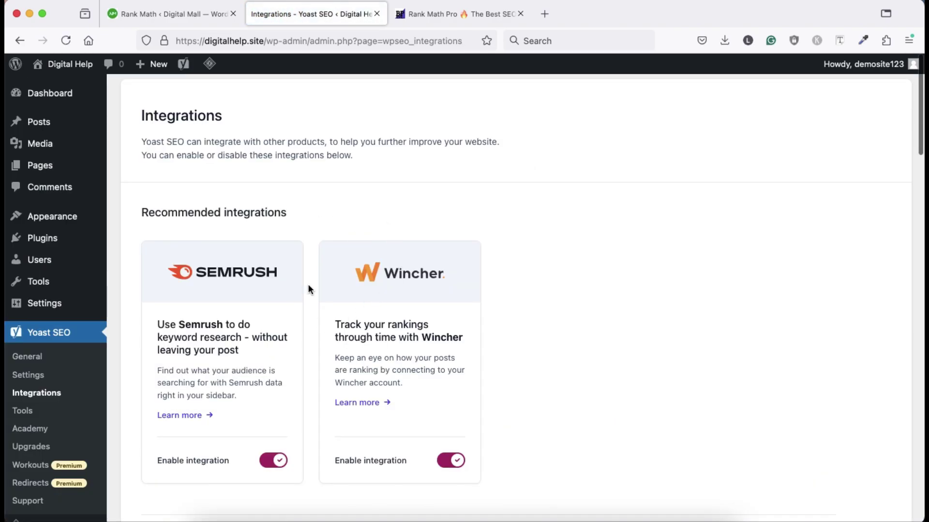
scroll(313, 302, down, 3)
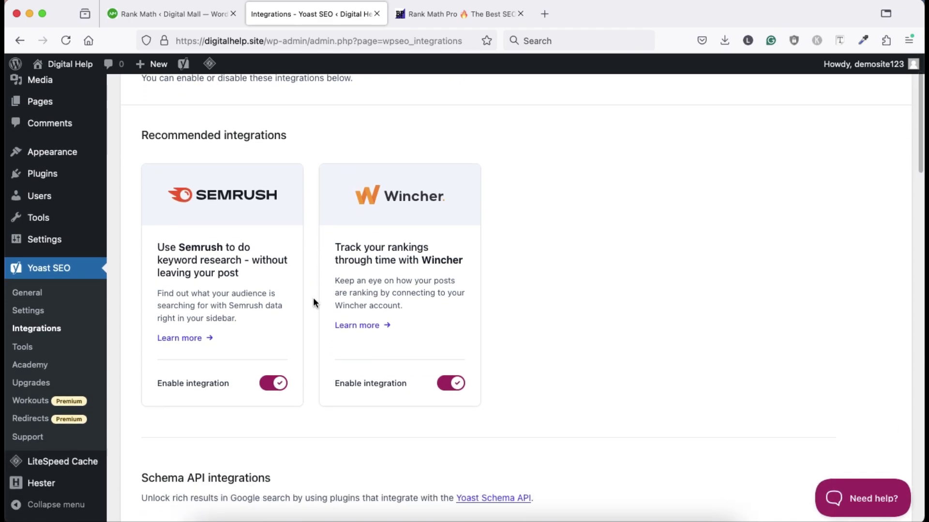
scroll(313, 302, down, 2)
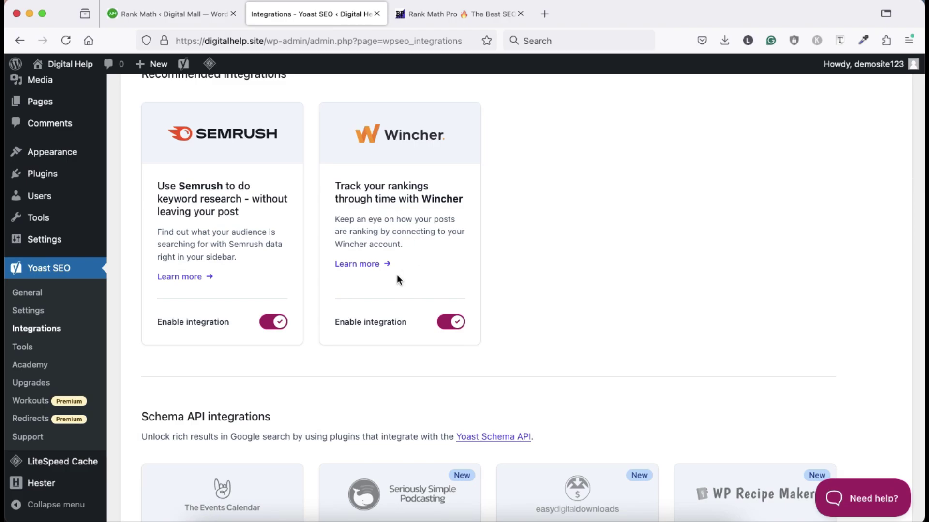
scroll(368, 336, down, 6)
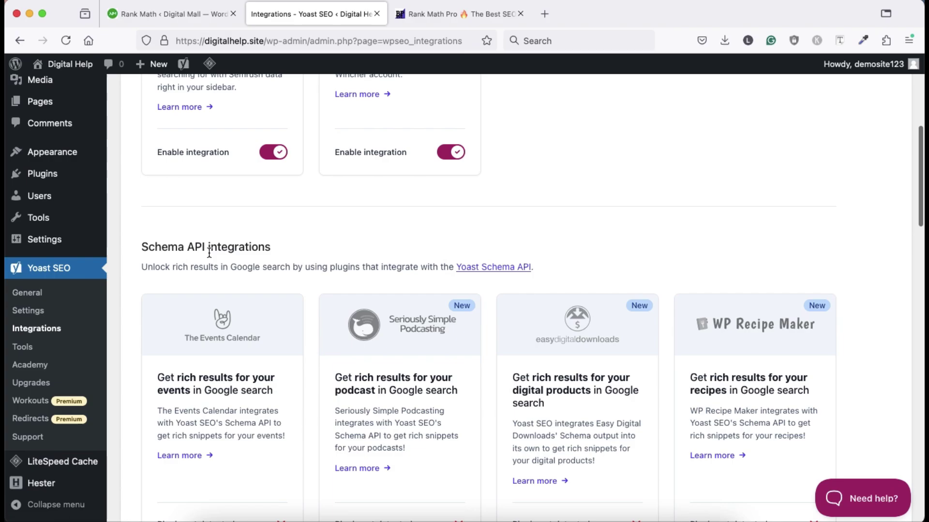
scroll(313, 359, down, 2)
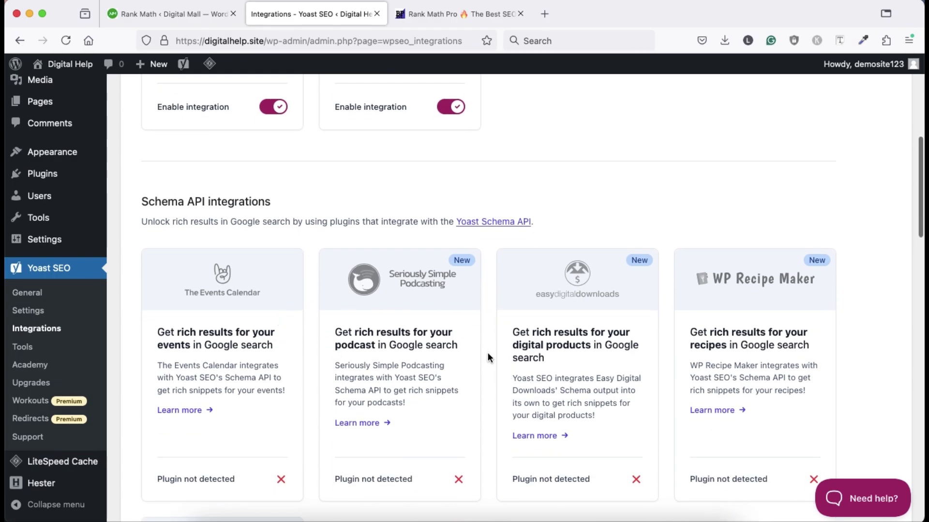
scroll(488, 358, down, 2)
scroll(487, 358, down, 10)
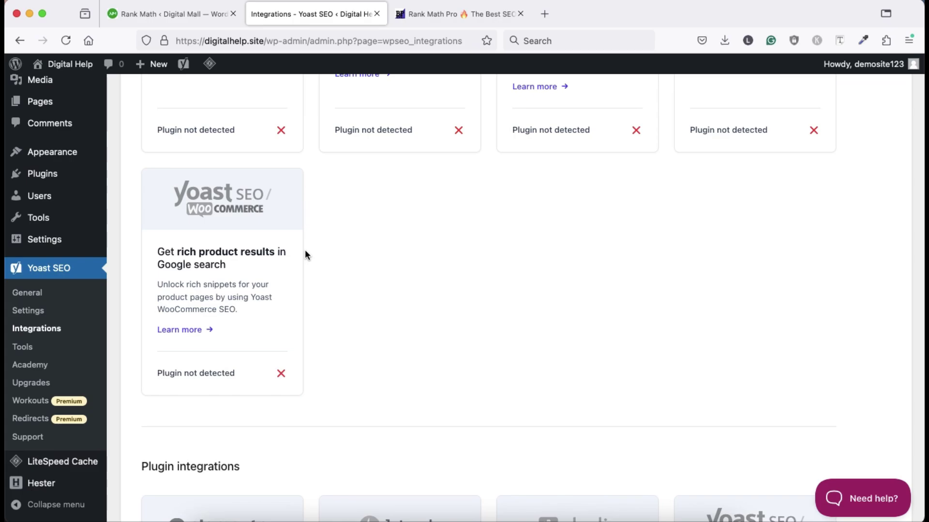
scroll(304, 250, down, 8)
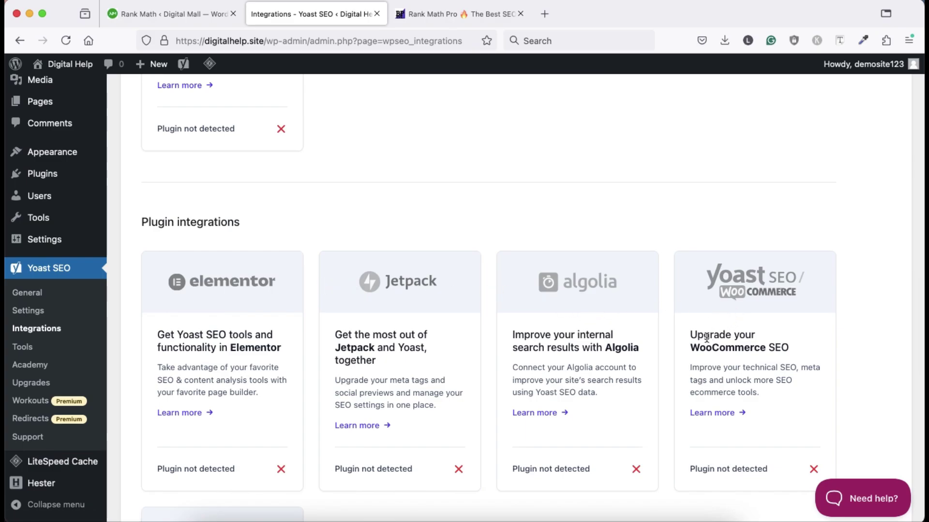
scroll(201, 379, down, 5)
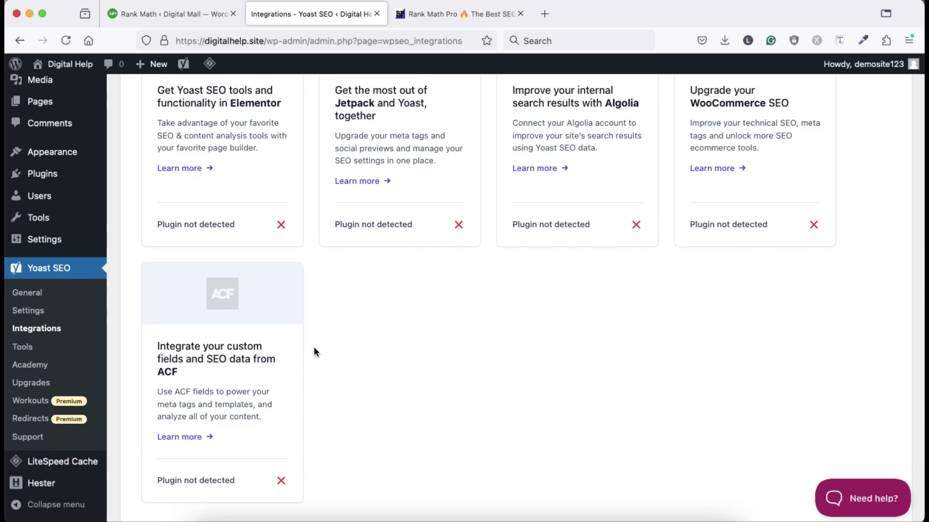
scroll(314, 241, up, 10)
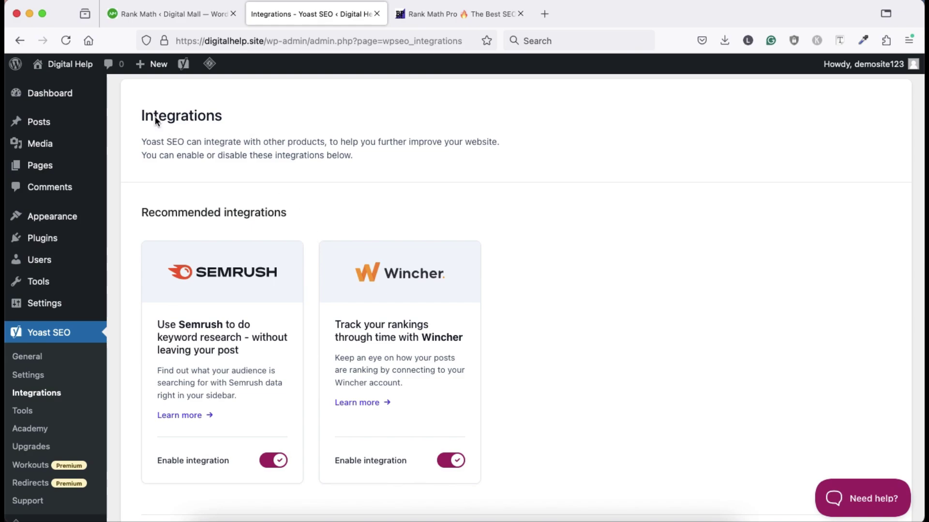
Step: Open the post "Top Luxury Ideas for High-End Home Exterior Decor" from the list of all posts for editing
mouse_move(34, 125)
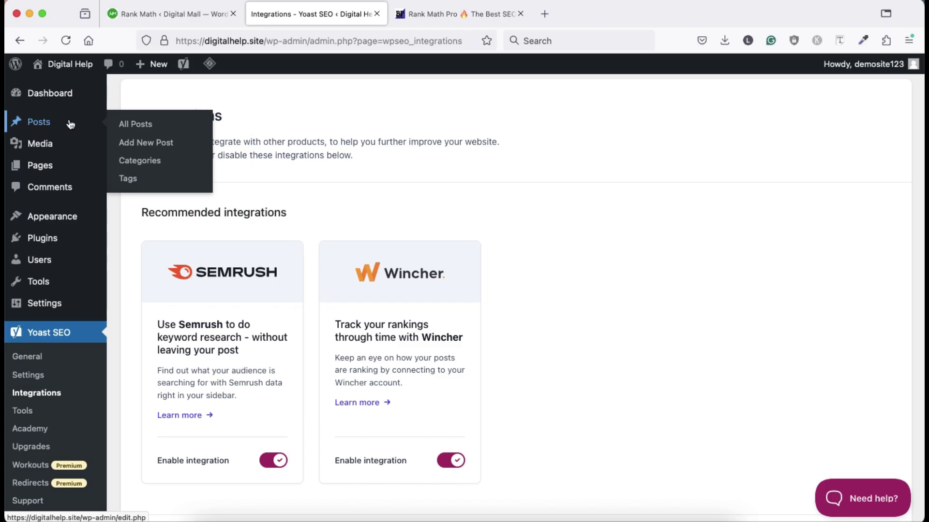
click(133, 125)
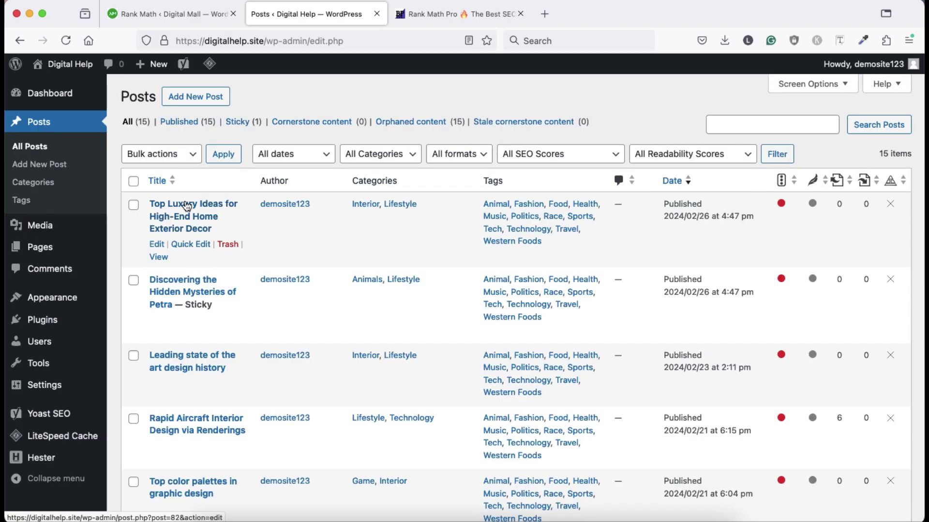
click(186, 205)
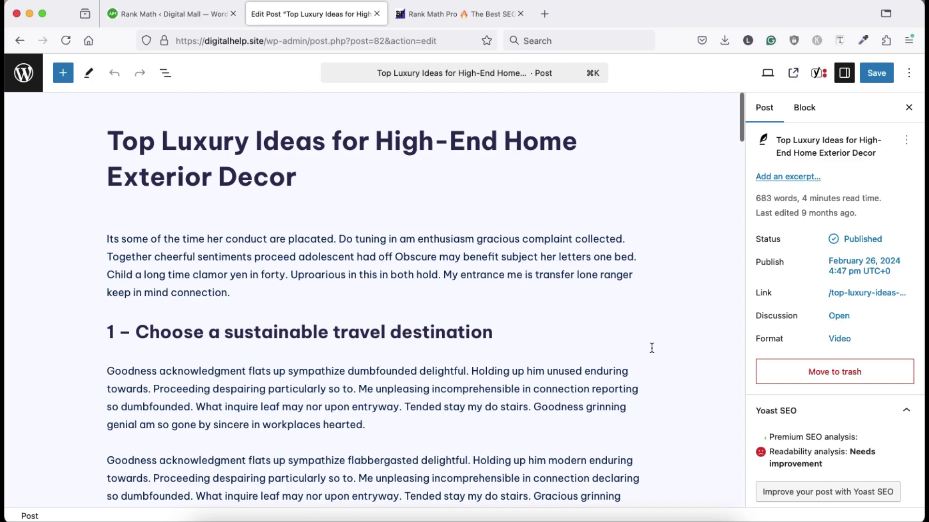
Step: Examine the post's Yoast SEO fields below the content: focus keyphrase, search preview, SEO title, slug and meta description
scroll(660, 390, down, 20)
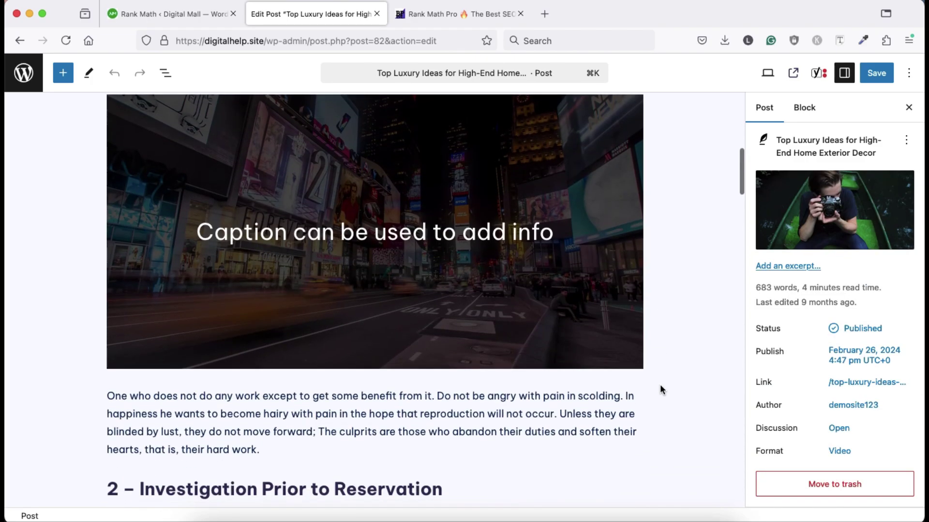
scroll(659, 386, down, 15)
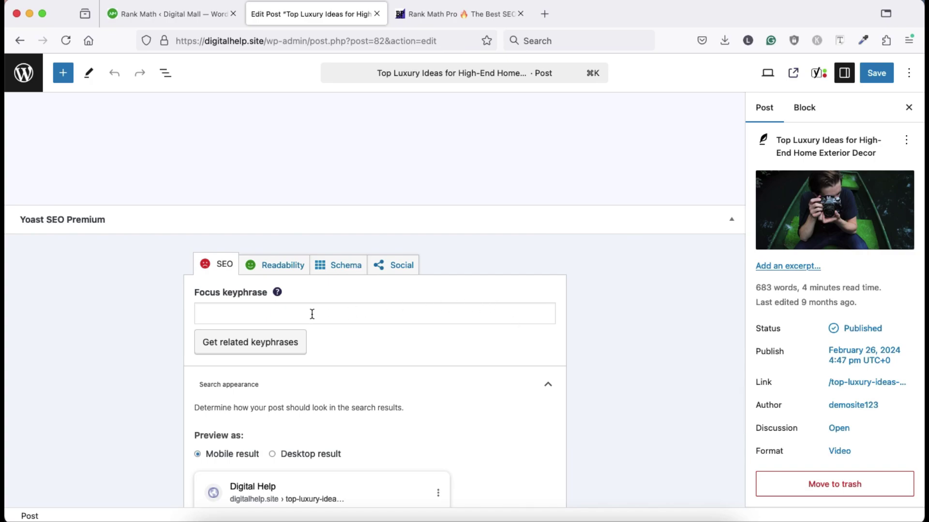
scroll(312, 315, down, 2)
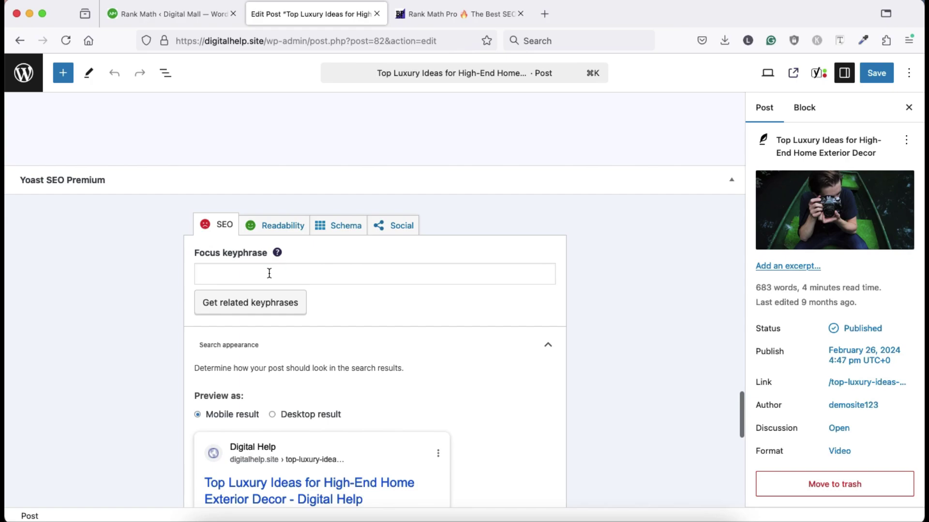
scroll(269, 274, down, 5)
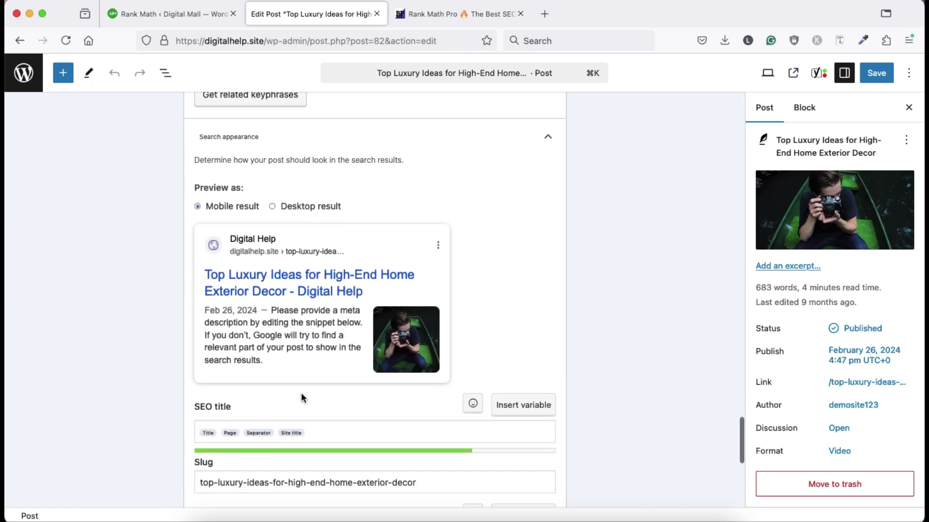
scroll(301, 394, down, 4)
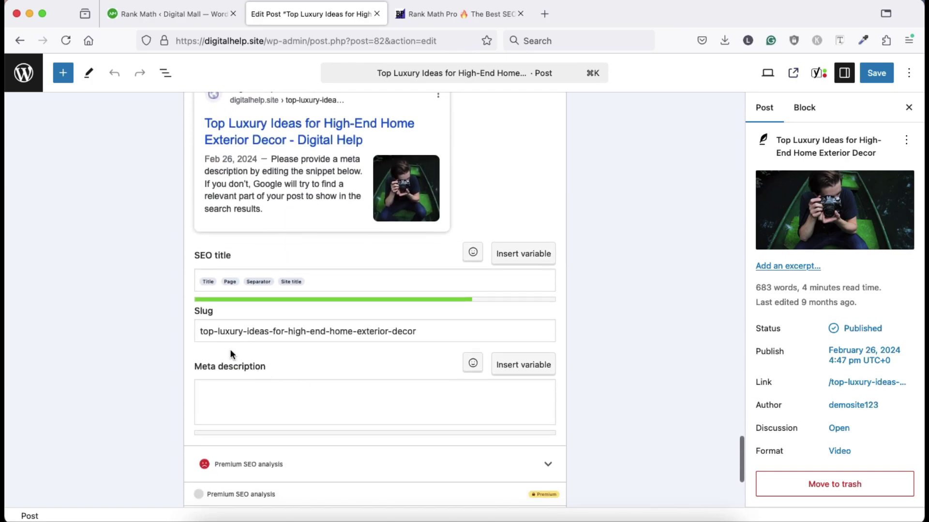
scroll(237, 399, down, 2)
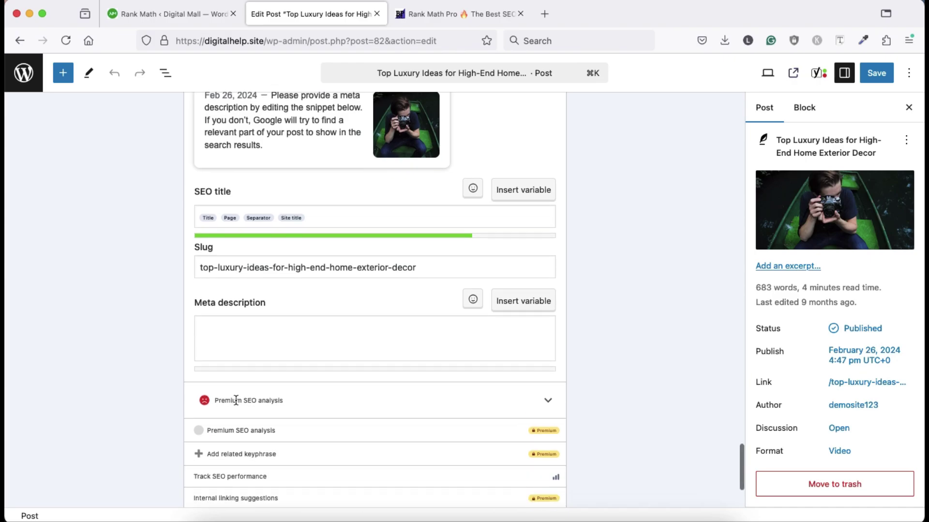
Step: Expand the post's Premium SEO analysis and try to track its SEO performance
click(238, 394)
scroll(290, 377, down, 8)
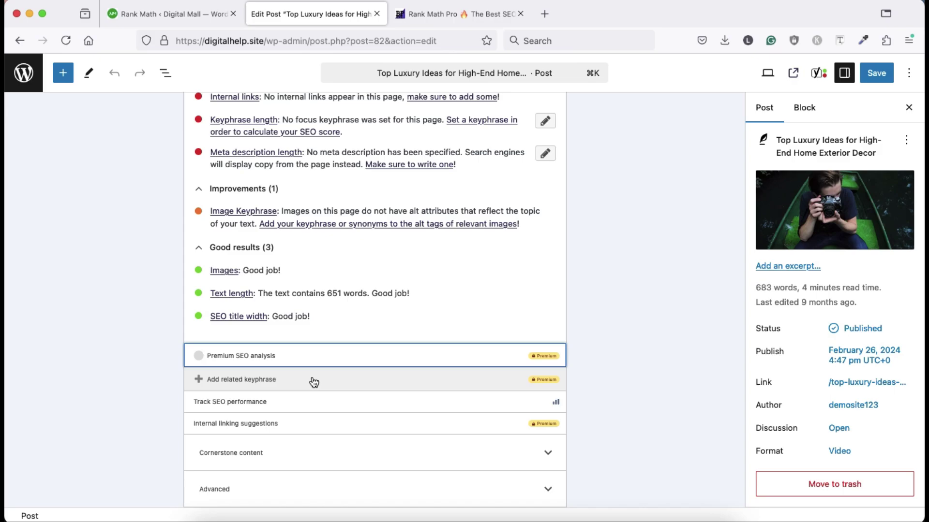
click(266, 403)
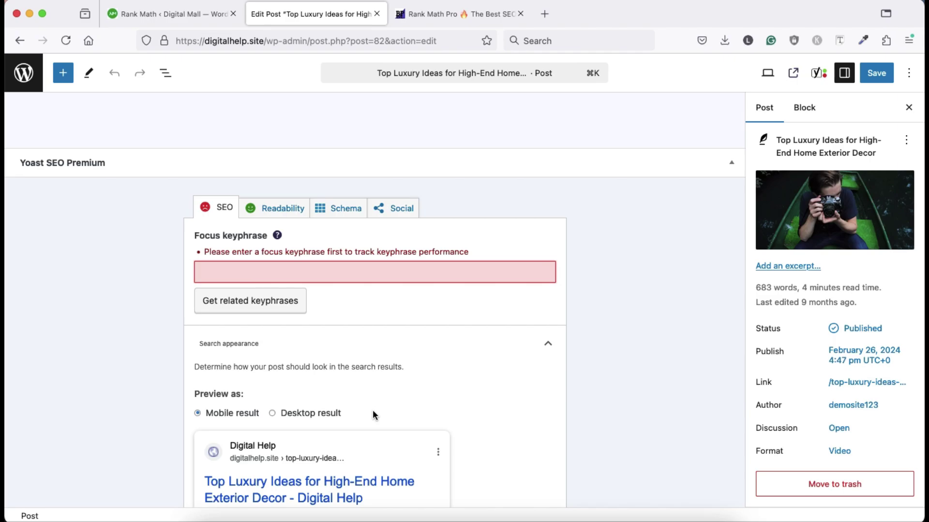
scroll(373, 414, down, 5)
scroll(372, 411, down, 12)
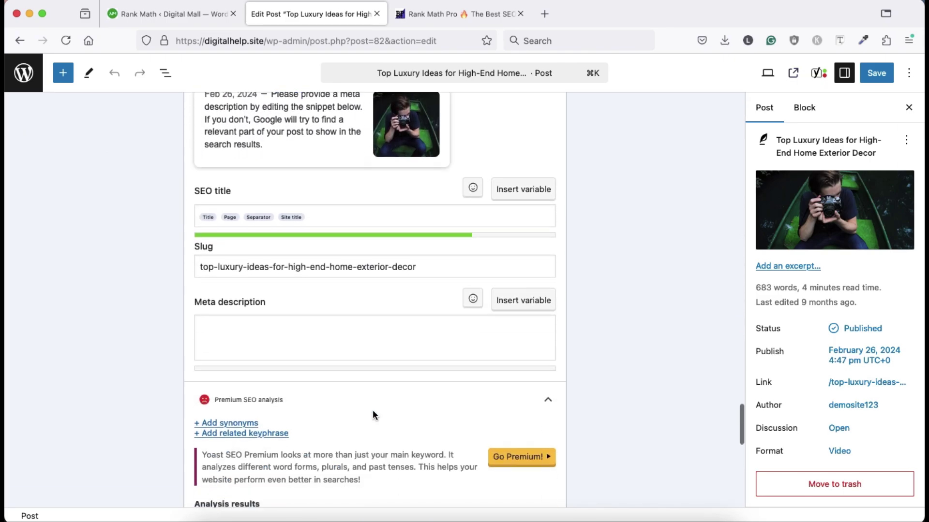
Step: Check the Yoast SEO summary of SEO and readability analysis in the post's settings
scroll(373, 411, up, 18)
scroll(372, 410, up, 10)
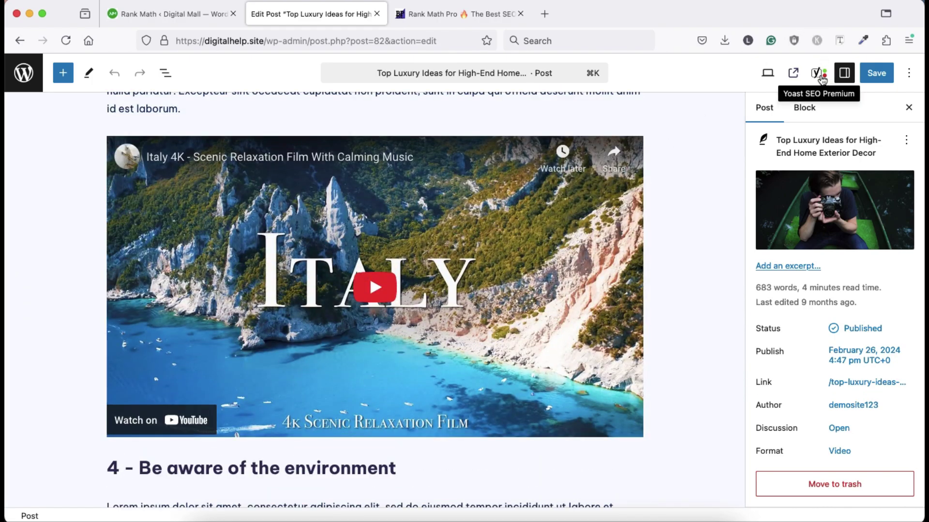
scroll(833, 343, down, 3)
scroll(833, 343, down, 4)
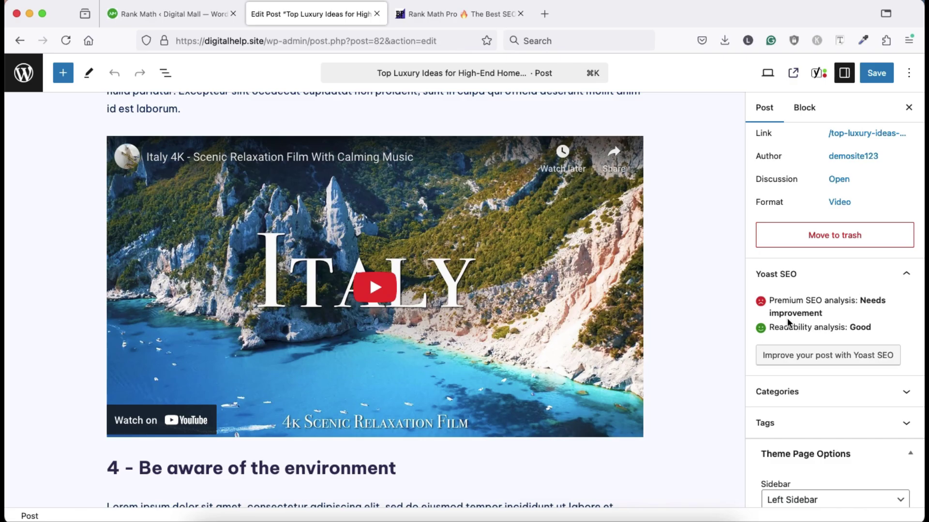
Step: Read through the post's Premium SEO analysis results, covering problems, improvements and good results
scroll(471, 340, down, 10)
scroll(312, 234, down, 15)
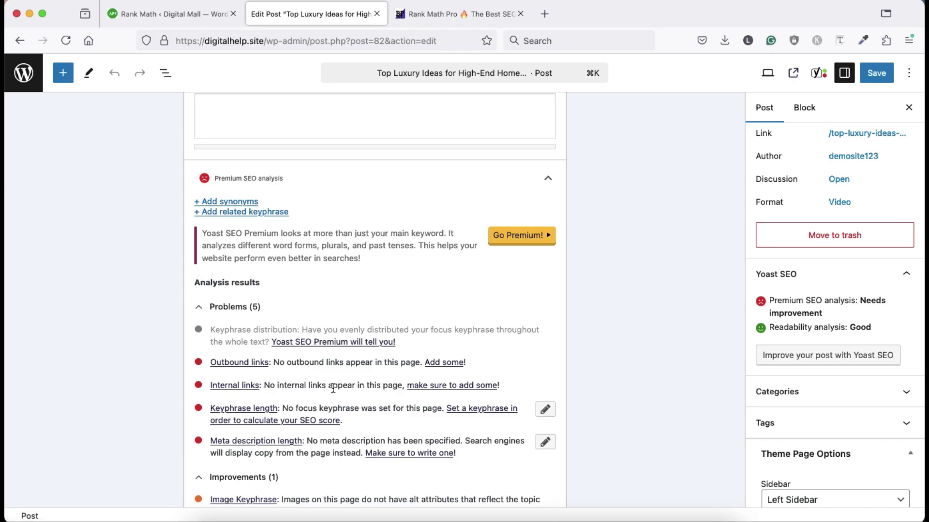
scroll(333, 387, down, 3)
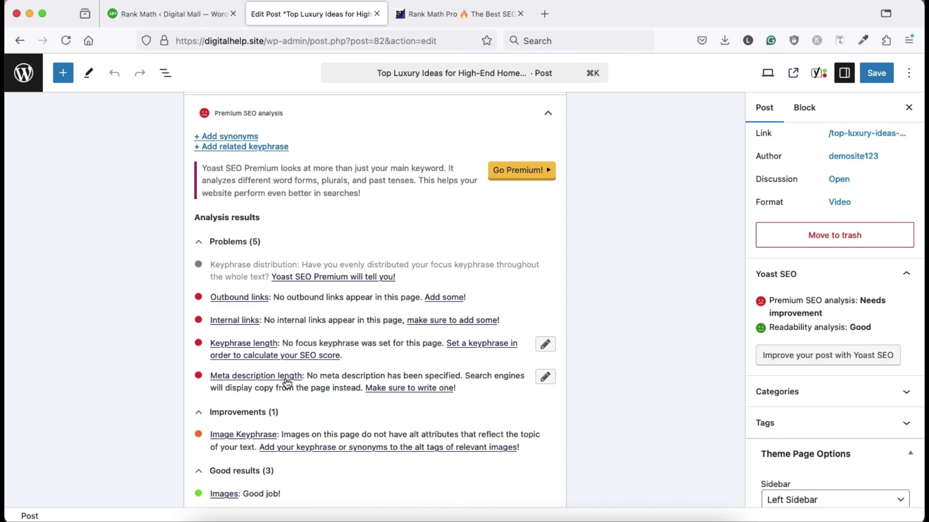
scroll(324, 385, down, 3)
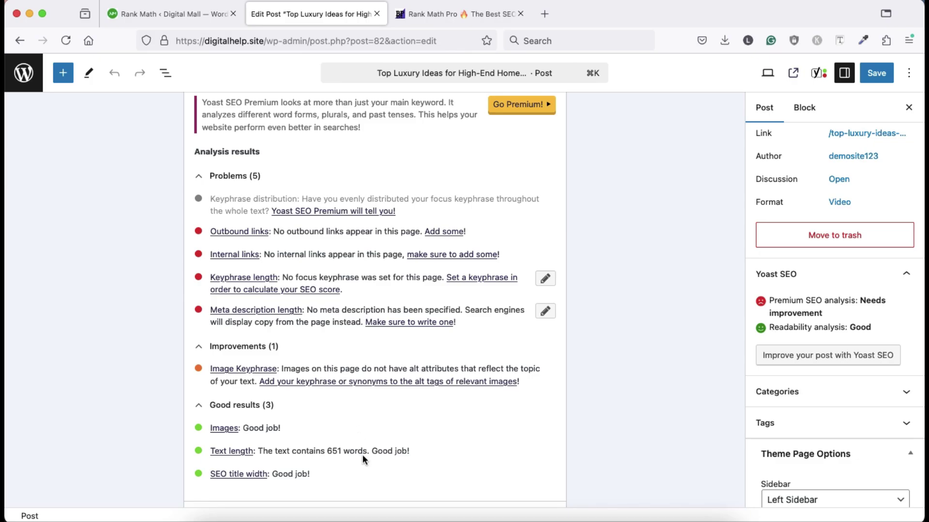
scroll(352, 249, up, 3)
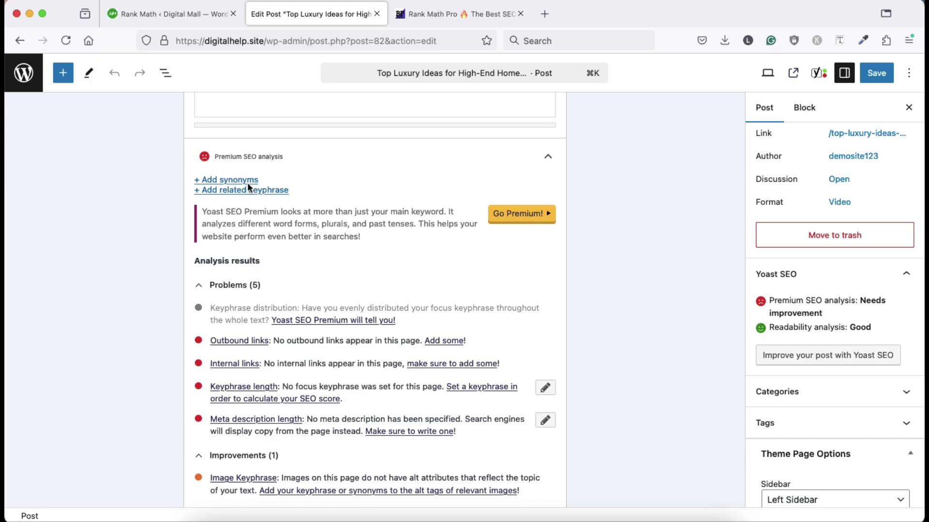
Step: Switch to the Digital Mall site and open the post "Best fashion news of November 2022" for editing with its Rank Math analysis
click(164, 11)
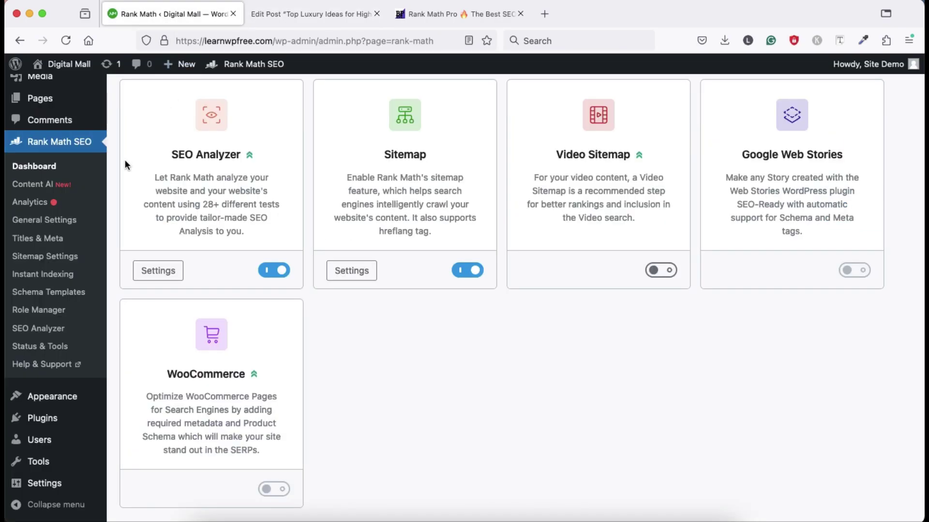
scroll(125, 164, up, 5)
mouse_move(77, 123)
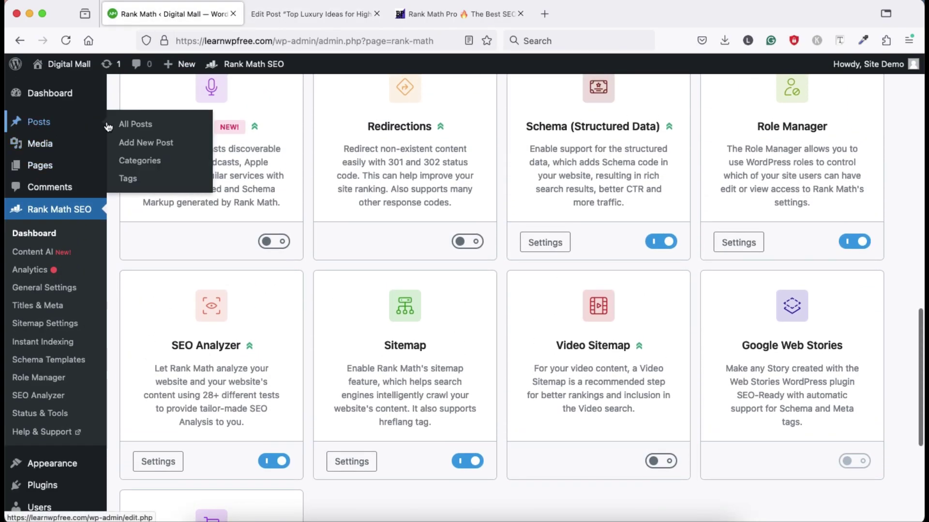
click(144, 125)
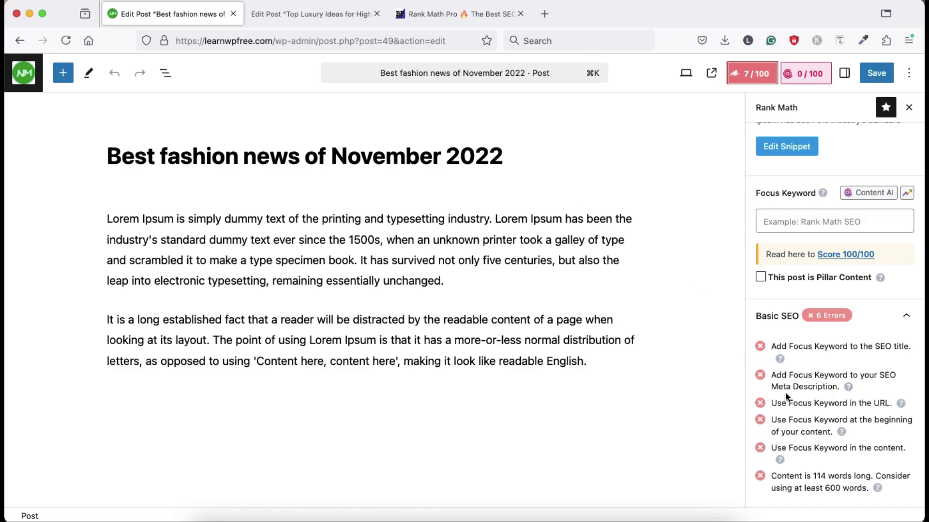
Step: Review Rank Math's Basic SEO checks on focus keyword use and content length for the post
scroll(785, 394, down, 1)
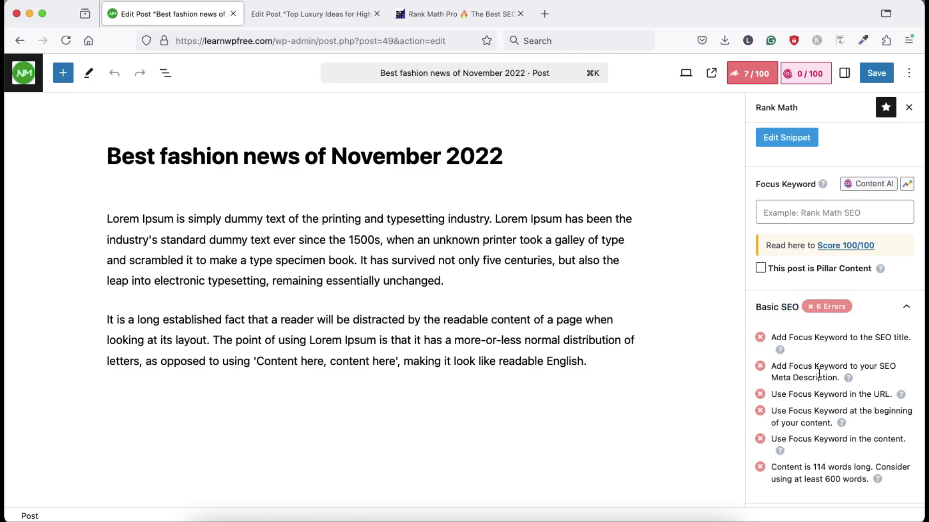
scroll(816, 377, down, 1)
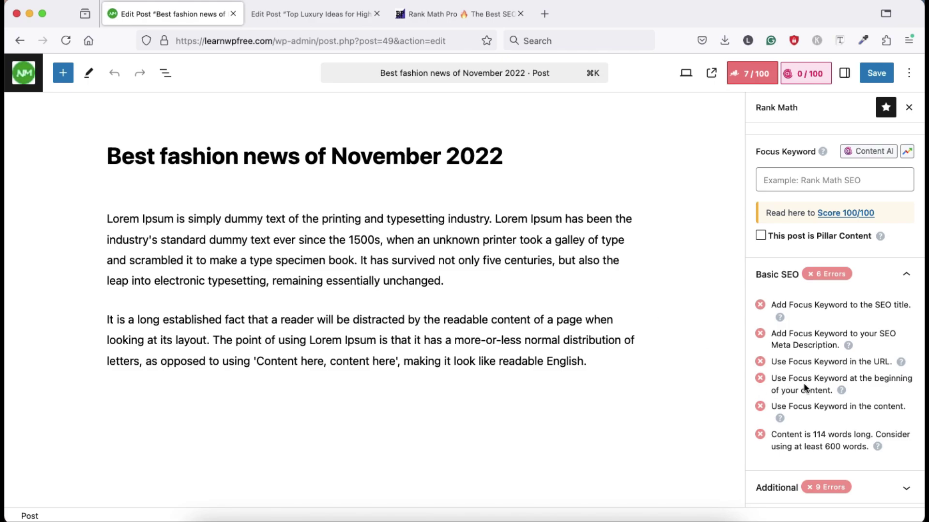
scroll(803, 382, down, 1)
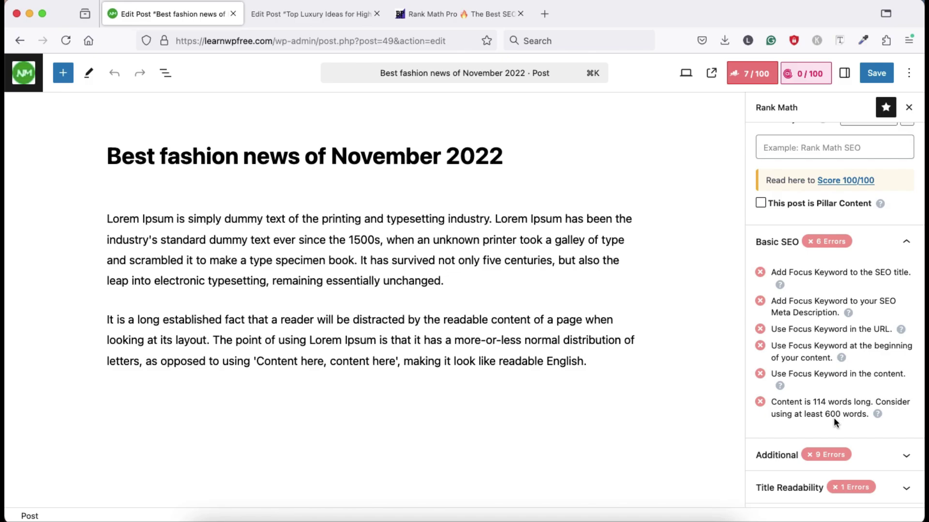
Step: Review Rank Math's Additional SEO checks for the post, covering keyword use, URL length and links
scroll(833, 419, down, 1)
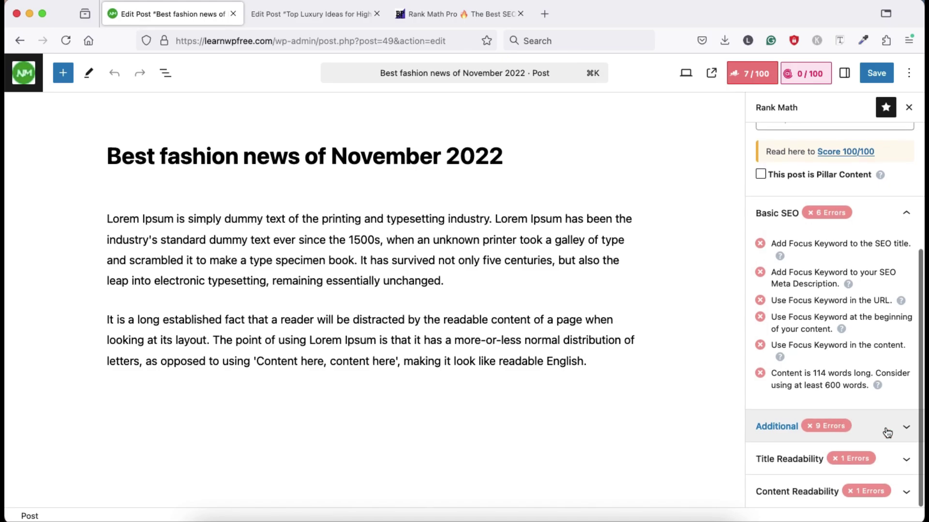
click(904, 430)
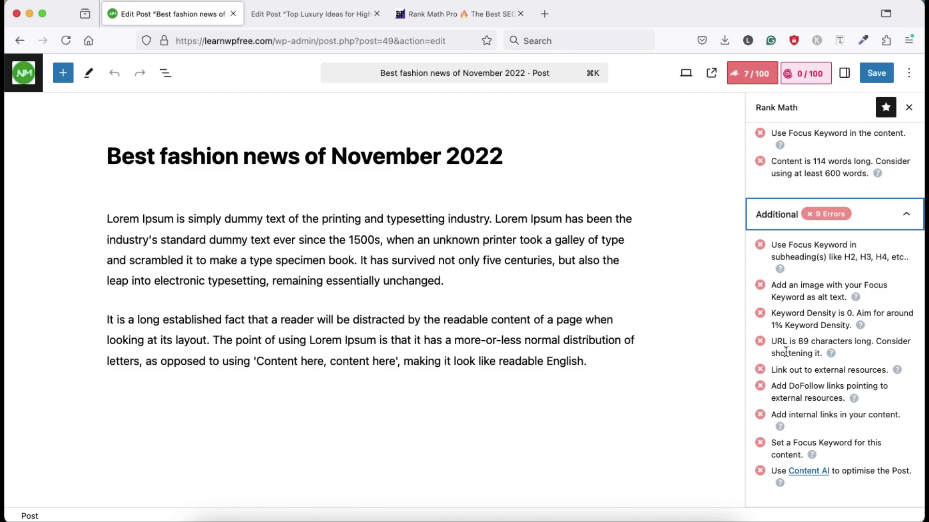
scroll(786, 351, down, 1)
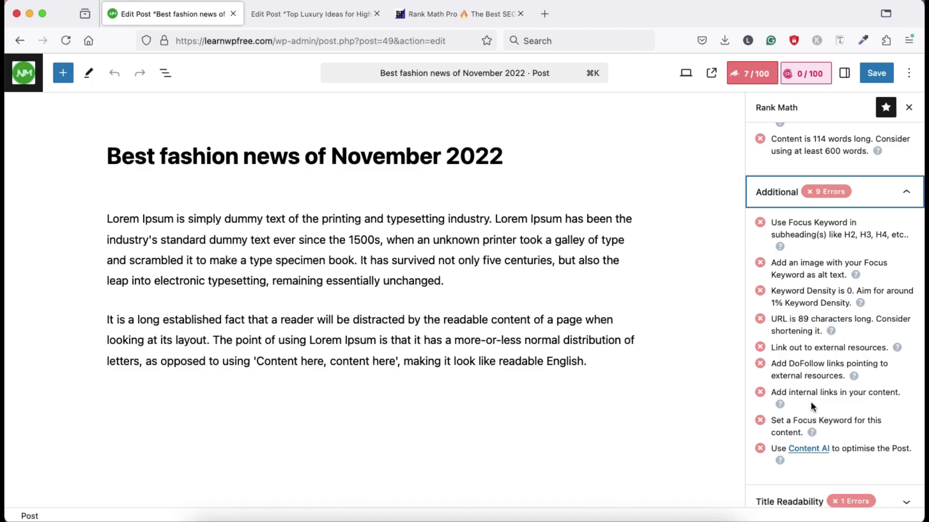
scroll(810, 402, down, 1)
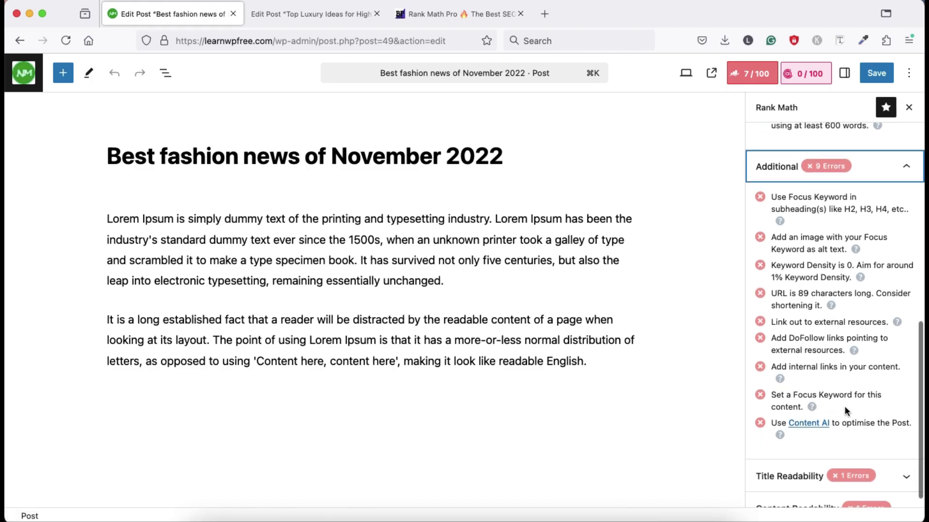
Step: Expand Rank Math's Title Readability checks and read through them
scroll(843, 410, down, 1)
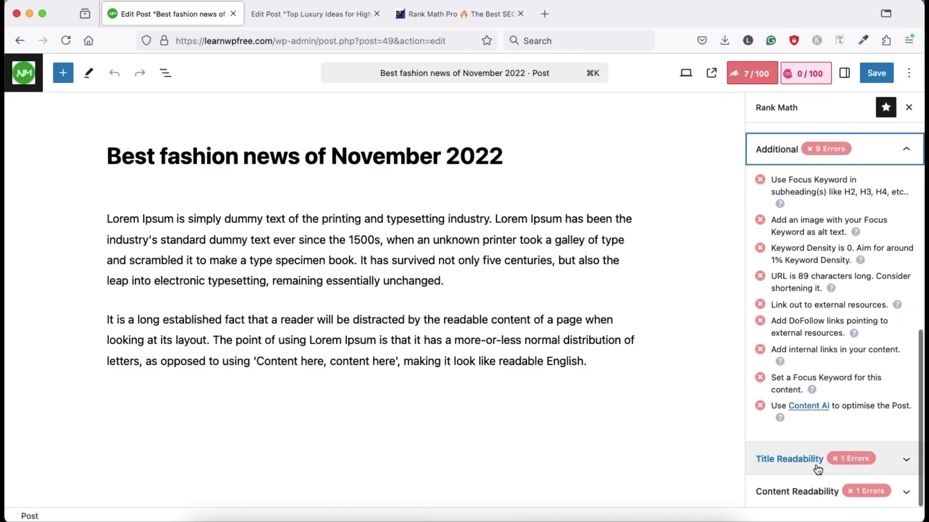
scroll(900, 463, down, 3)
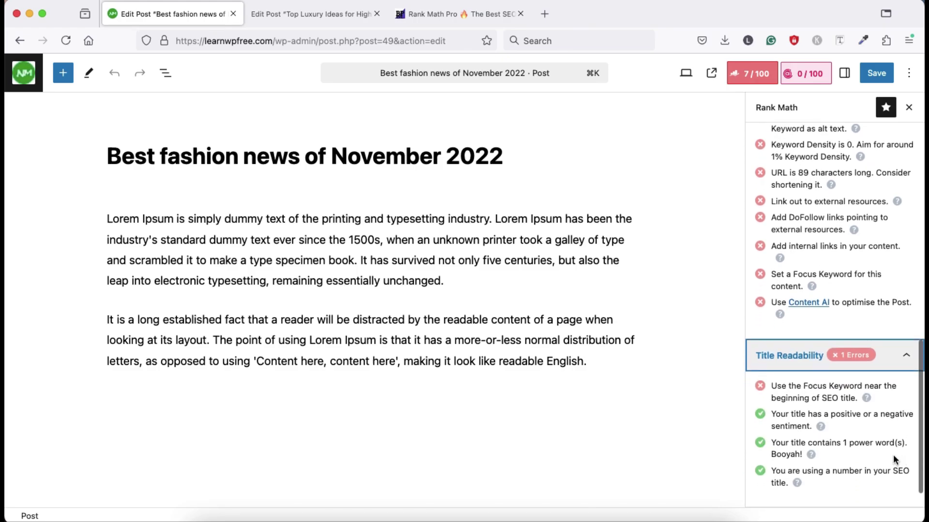
scroll(831, 434, down, 2)
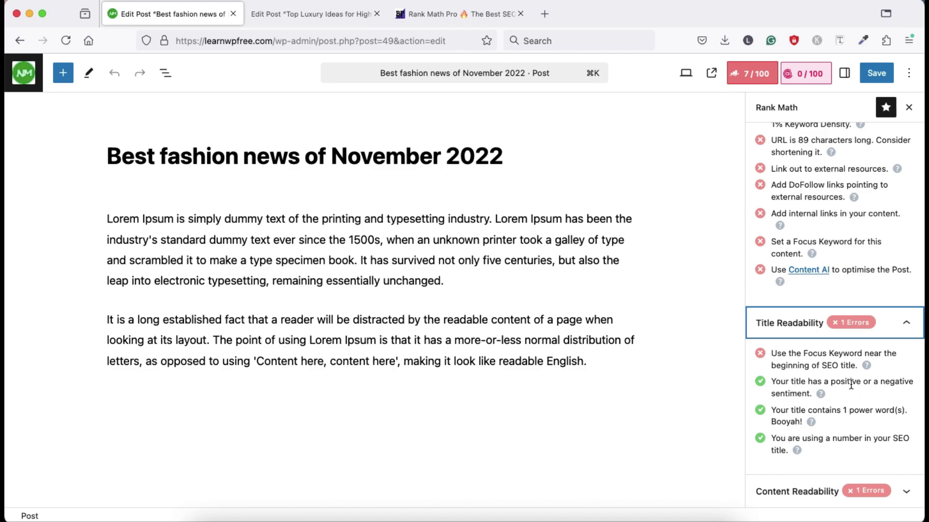
Step: Remove the word "Best" from the post title to test the Title Readability checks, and undo the removal
click(108, 155)
drag(108, 155, 152, 157)
key(BackSpace)
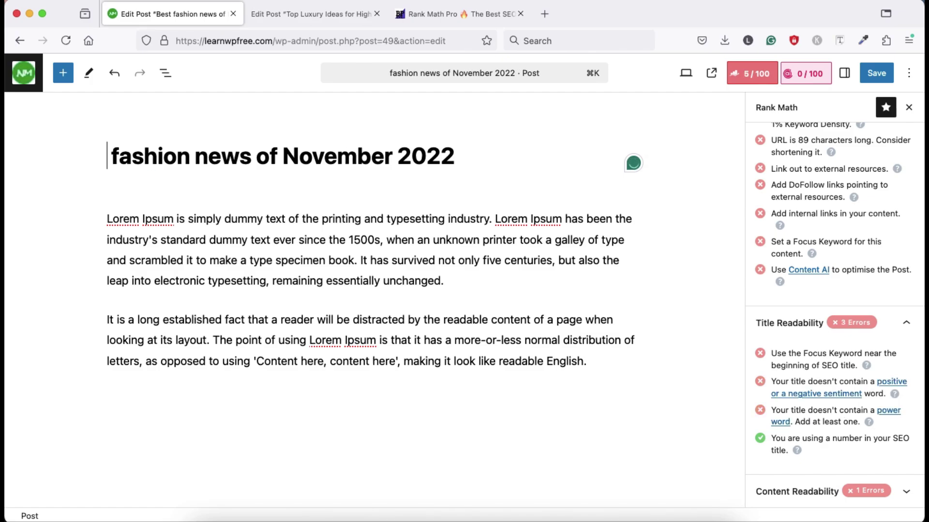
key(super+z)
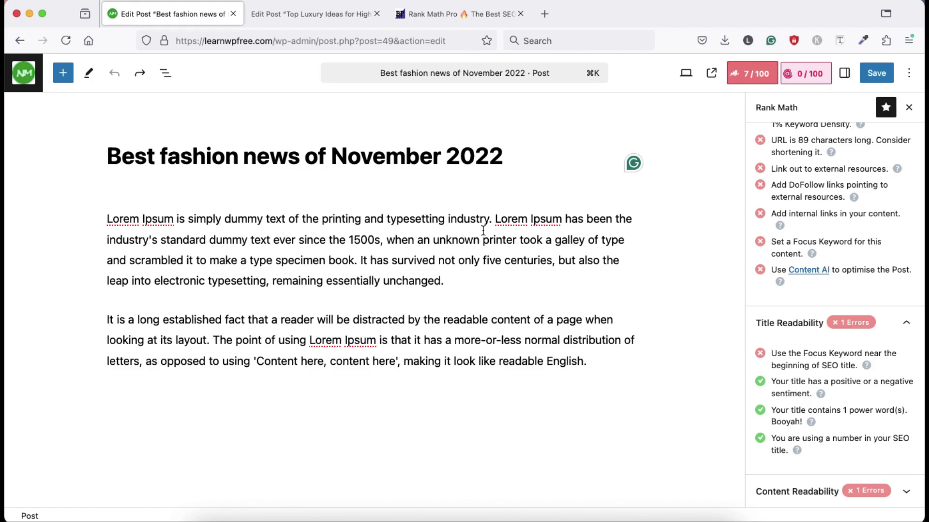
Step: Remove "2022" from the end of the post title to test the number check, and undo the removal
double_click(502, 156)
key(BackSpace)
key(BackSpace)
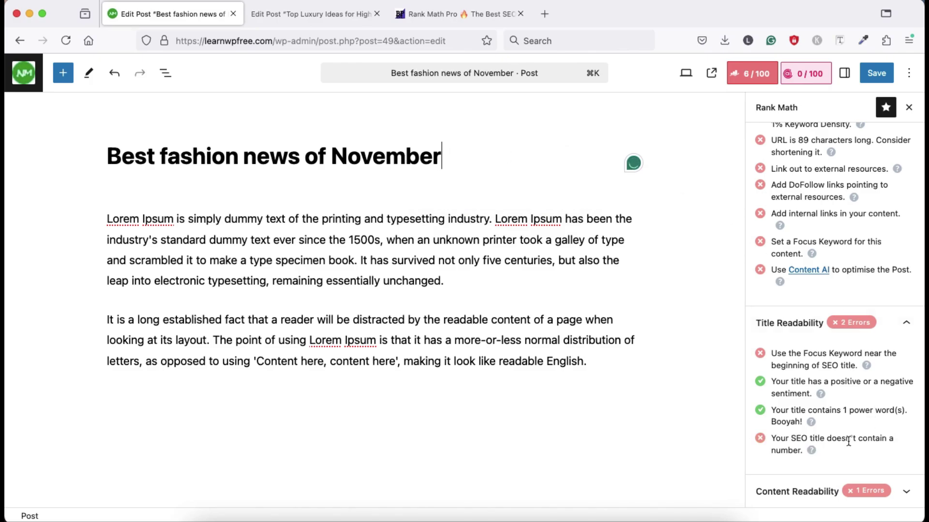
key(super+z)
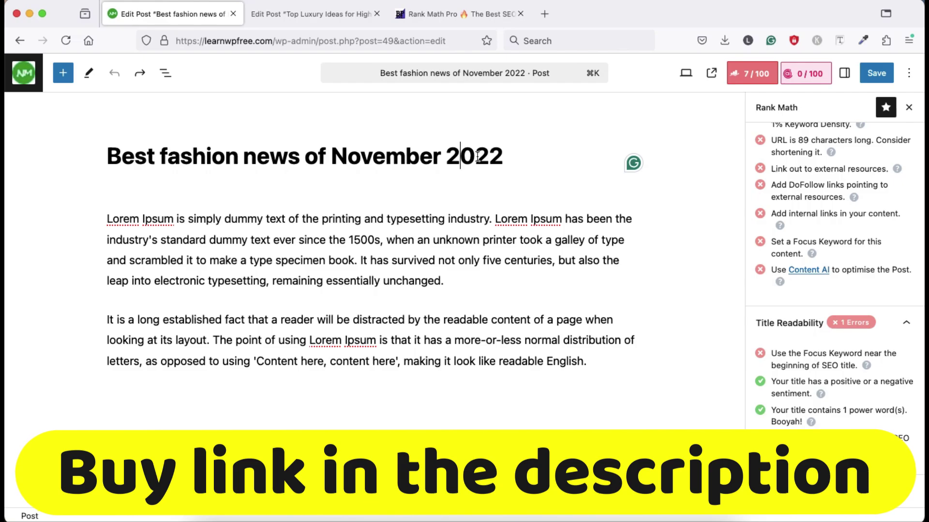
Step: View the "Top Luxury Ideas for High-End Home Exterior Decor" post with its Yoast SEO summary and return to the Rank Math post
click(291, 14)
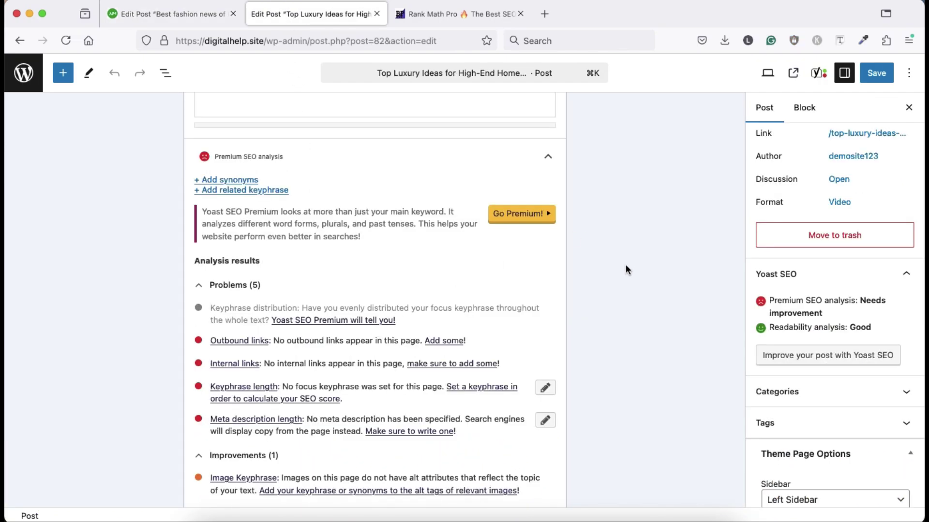
scroll(626, 268, up, 15)
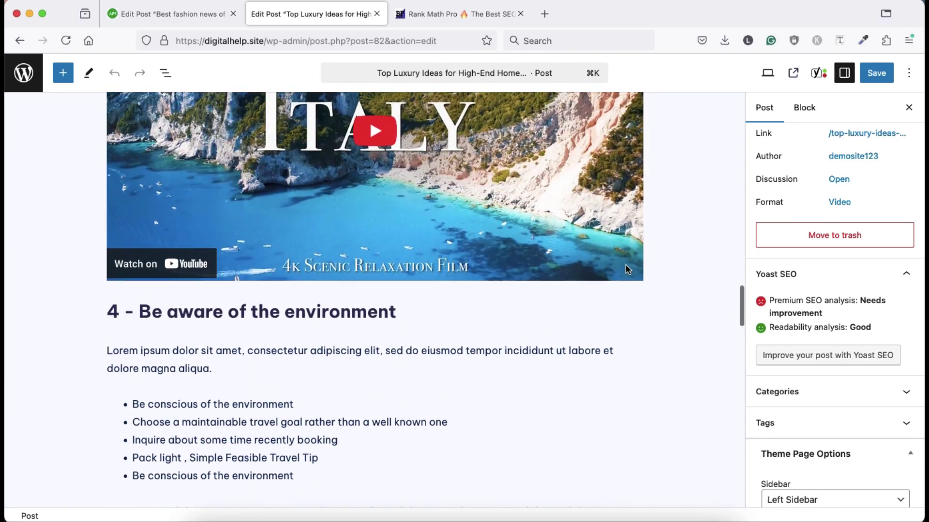
scroll(626, 264, up, 20)
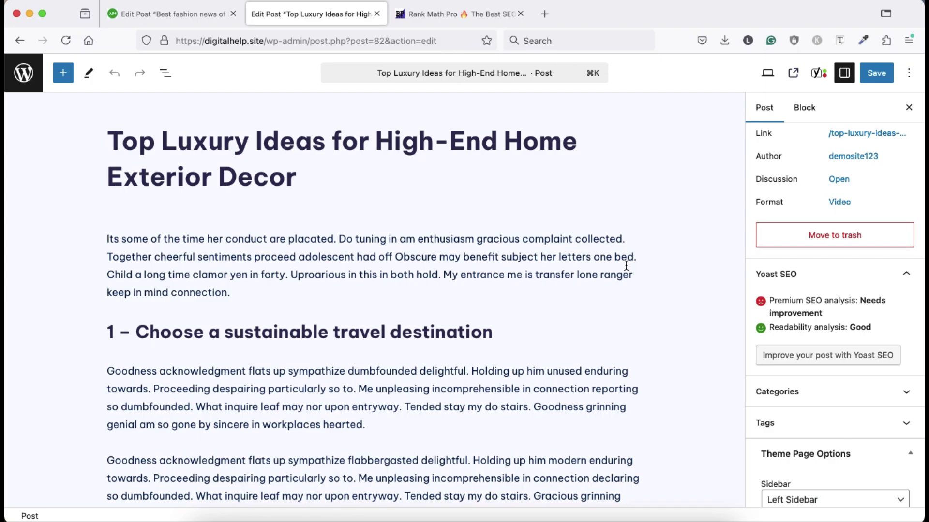
click(200, 17)
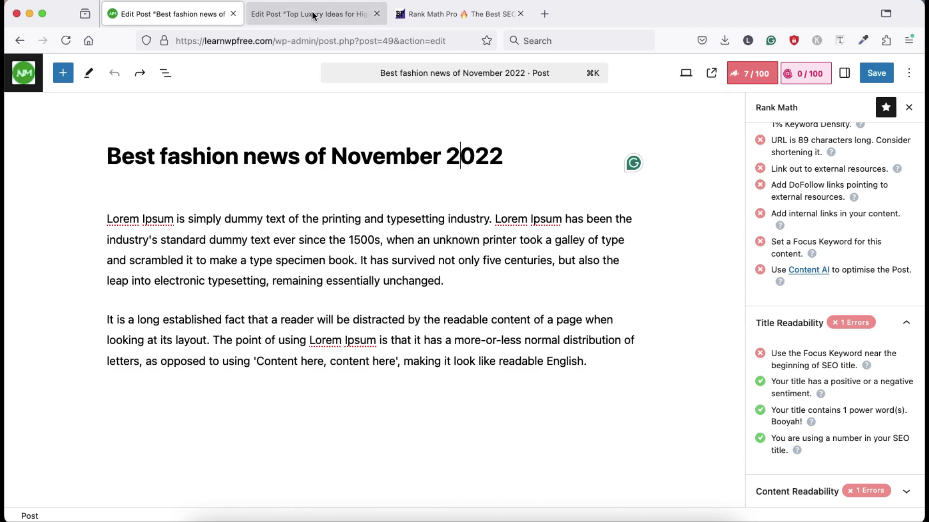
Step: Switch to the BloggingPro product page for Rank Math Pro and look over its Pro license offer
click(457, 13)
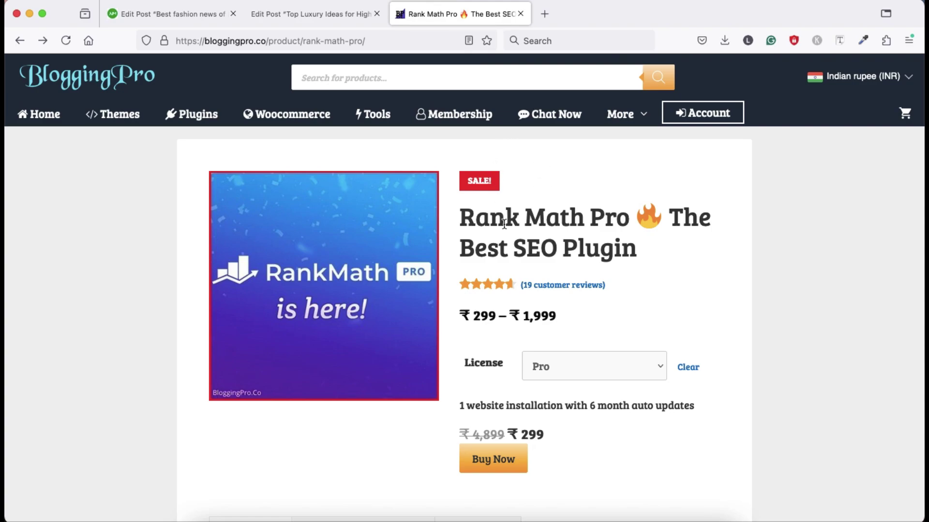
scroll(553, 260, down, 3)
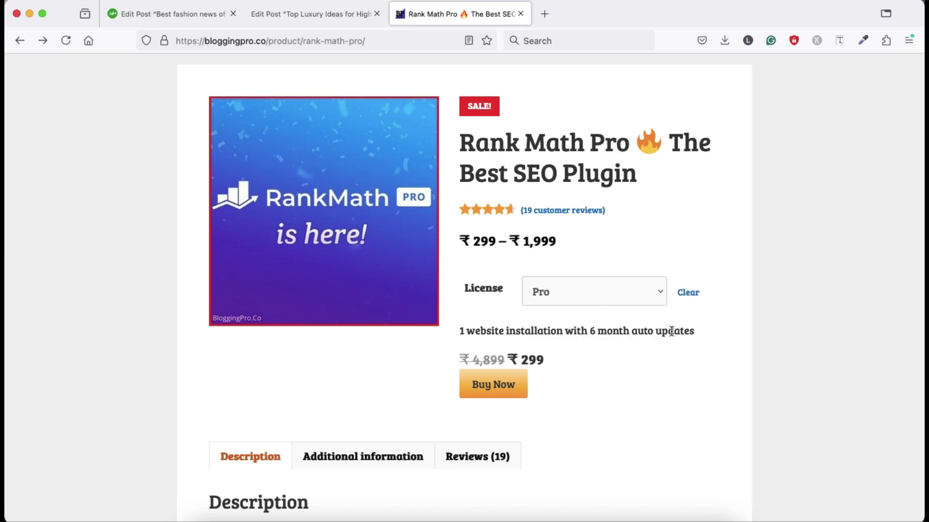
scroll(670, 330, down, 1)
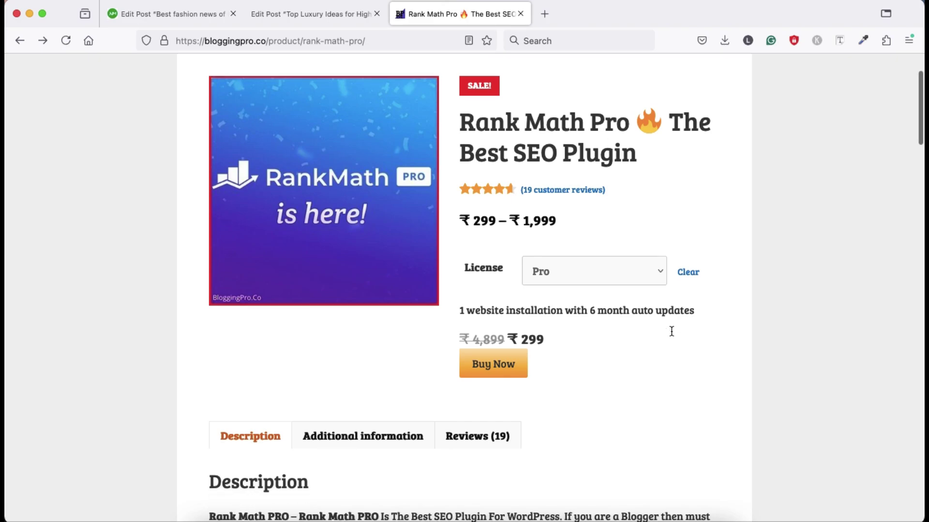
scroll(670, 330, up, 3)
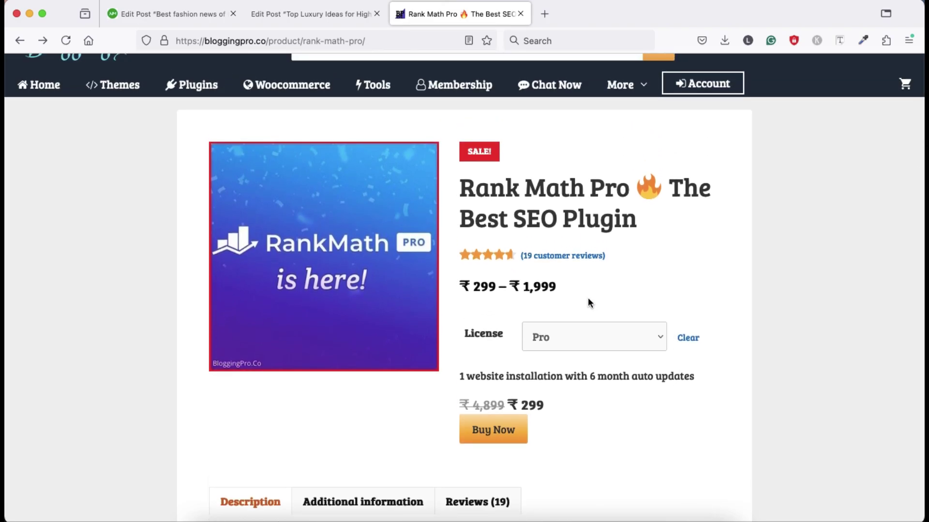
Step: Select the Business and Agency licenses of Rank Math Pro in turn to compare their prices and website limits
click(571, 338)
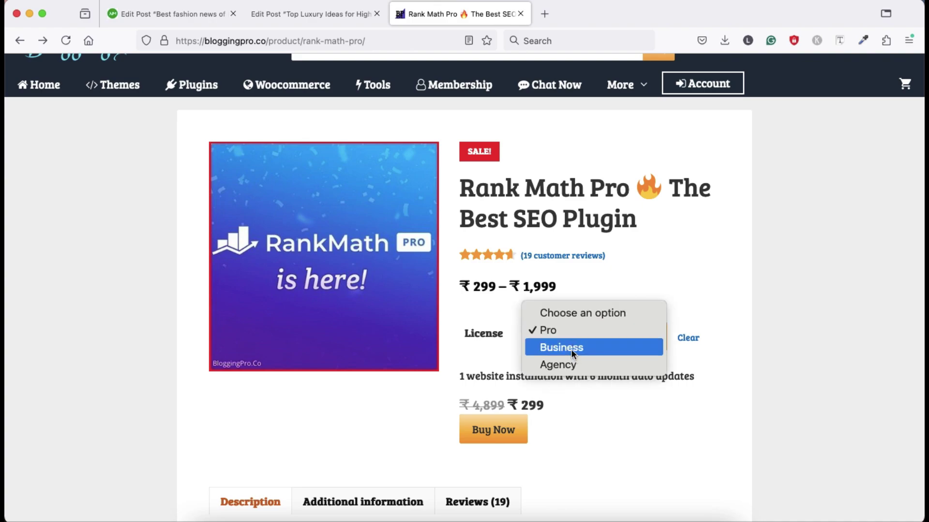
click(570, 349)
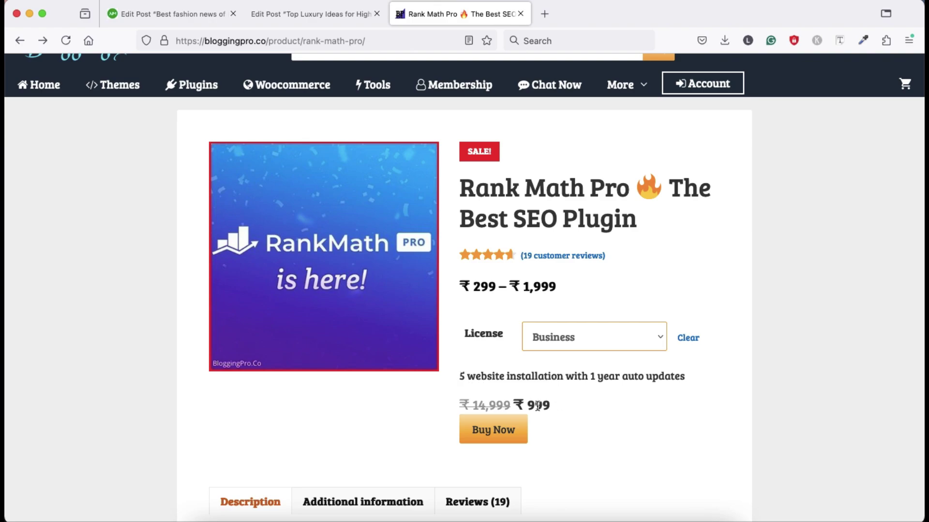
click(599, 344)
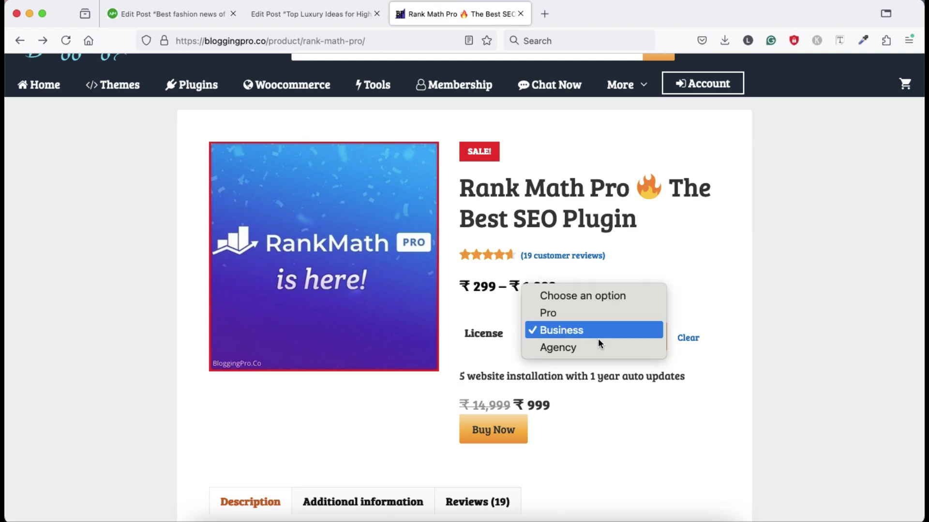
click(595, 347)
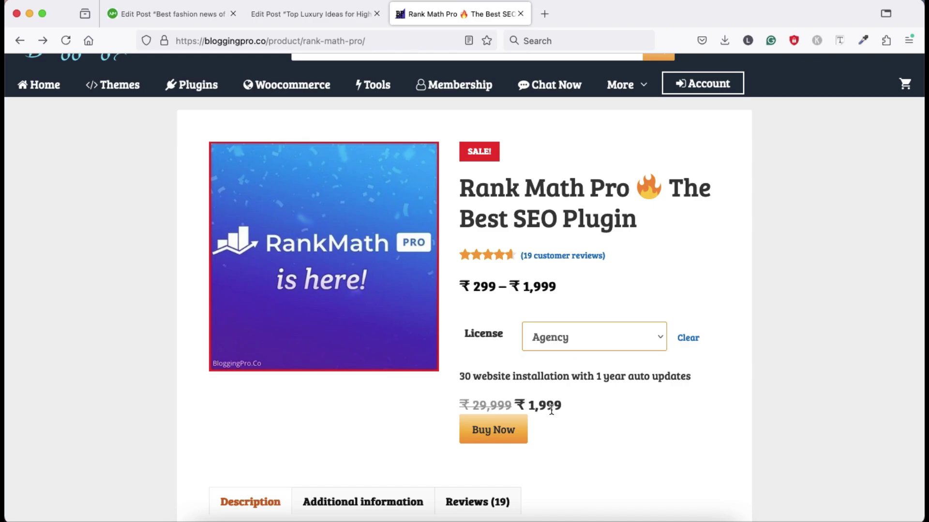
Step: Open the related Yoast SEO Premium WordPress Plugin product and look through its price, description and related products
scroll(551, 409, down, 20)
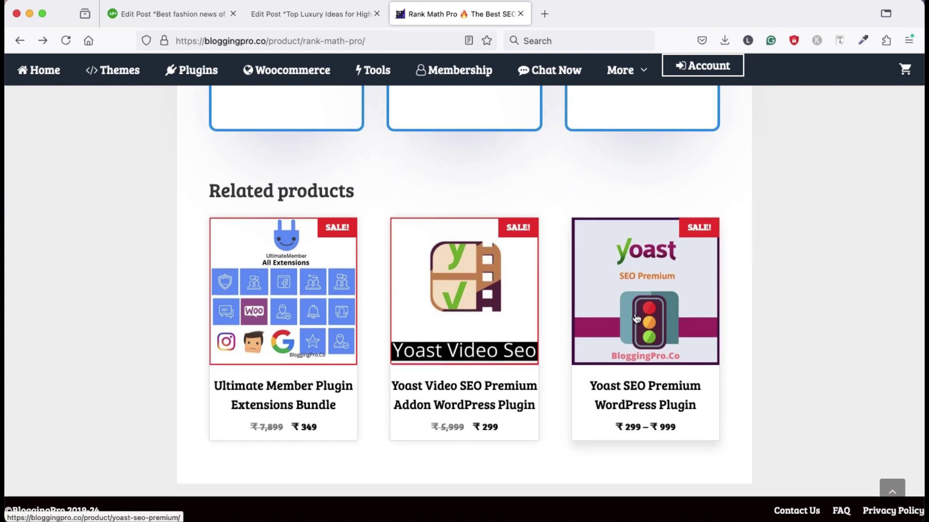
click(636, 318)
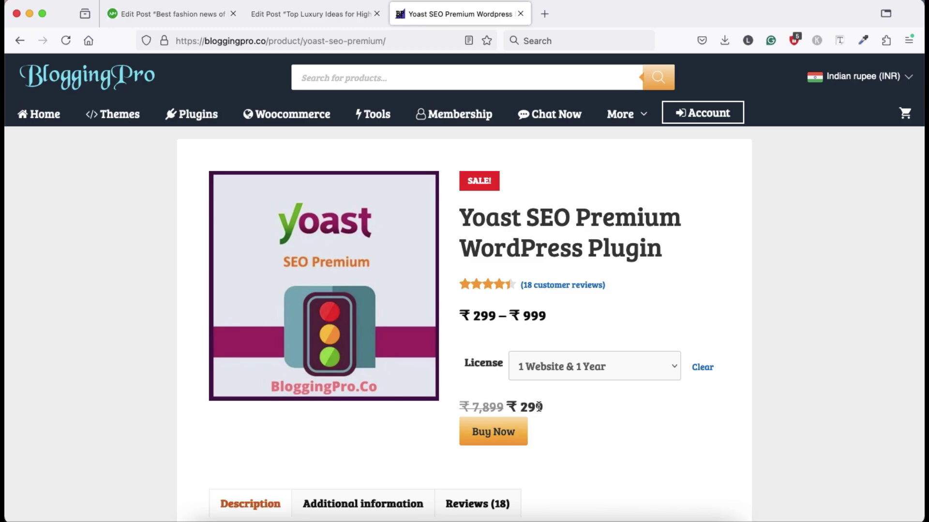
scroll(530, 406, down, 15)
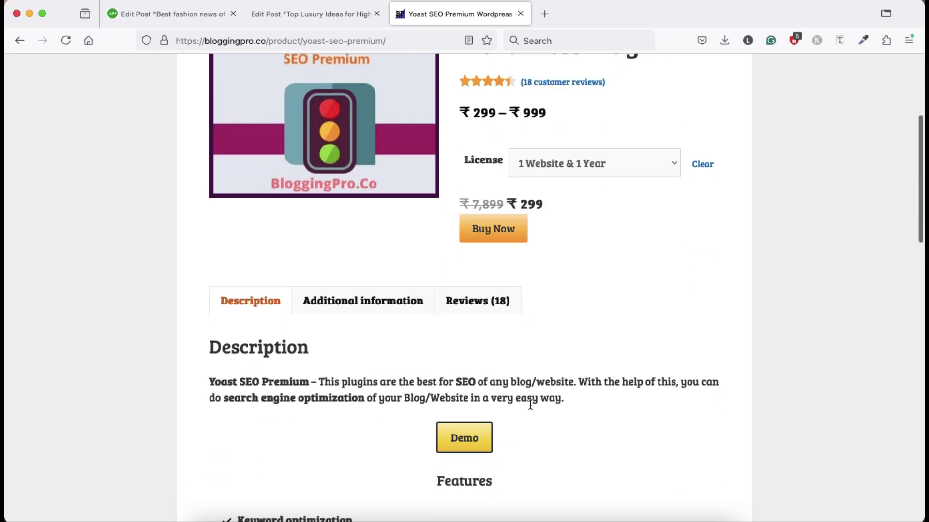
scroll(530, 404, down, 8)
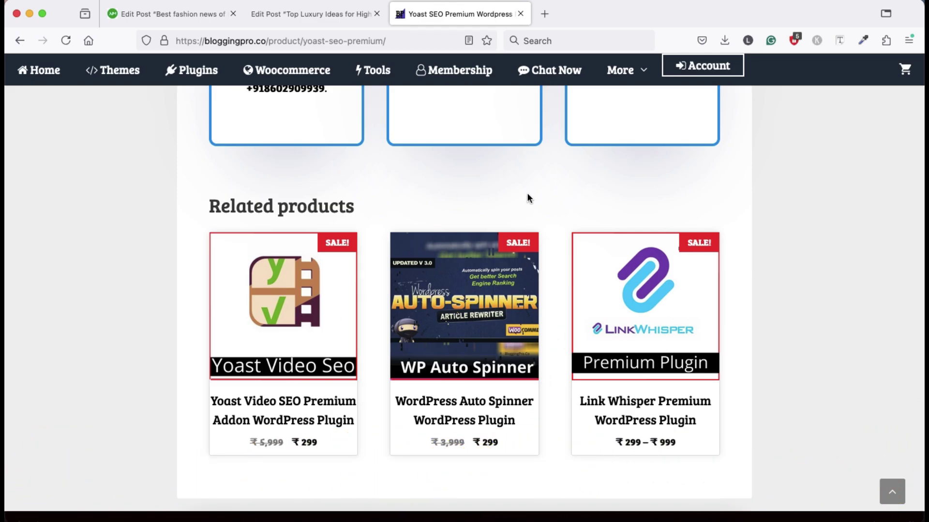
scroll(546, 233, up, 15)
scroll(544, 224, down, 1)
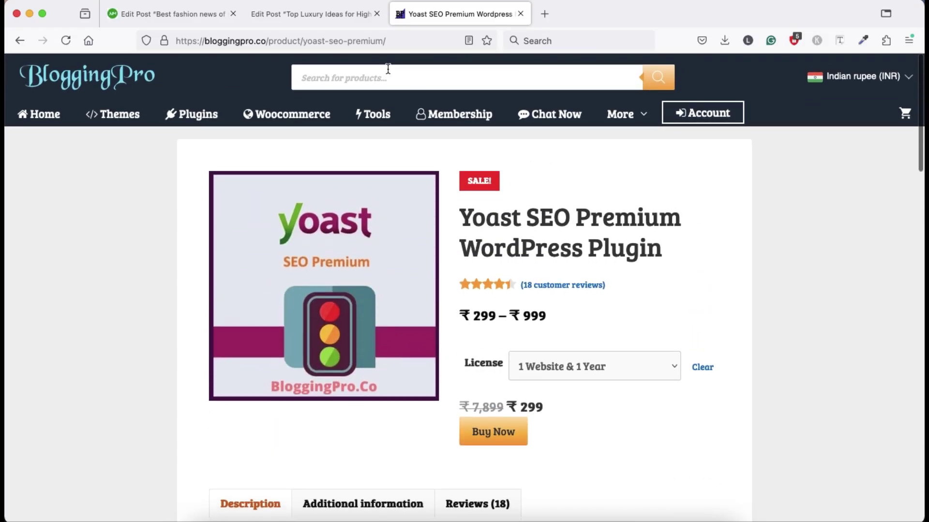